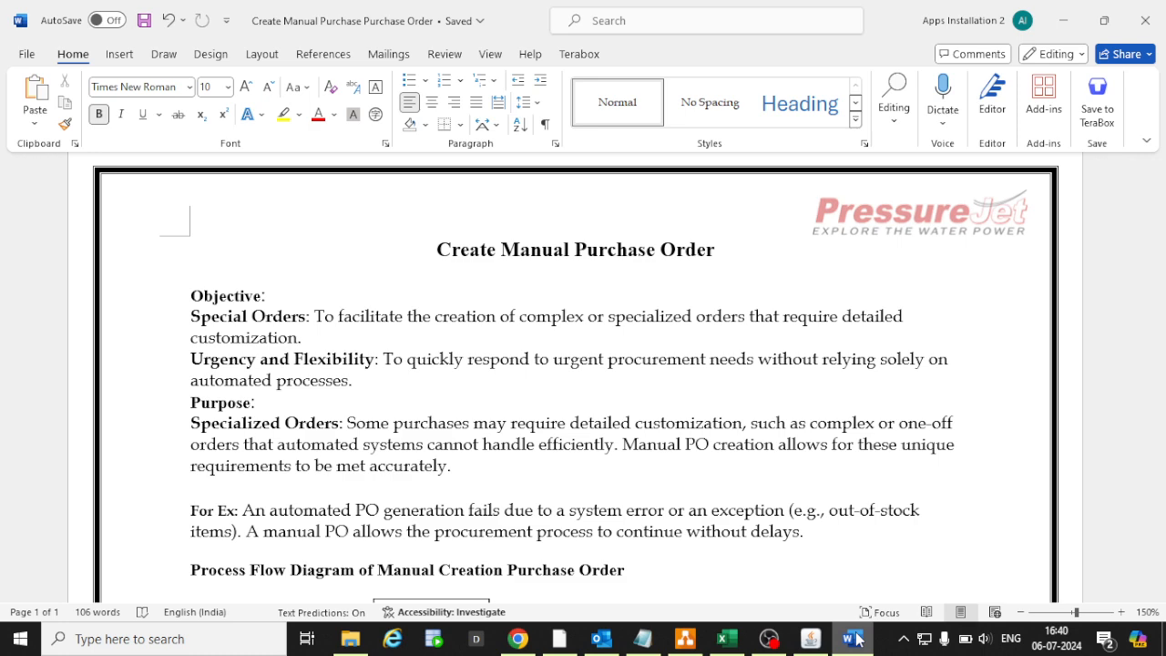
Read through the manual purchase order document, from the objective and purpose to the end of the process flow diagram
scroll(856, 640, down, 2)
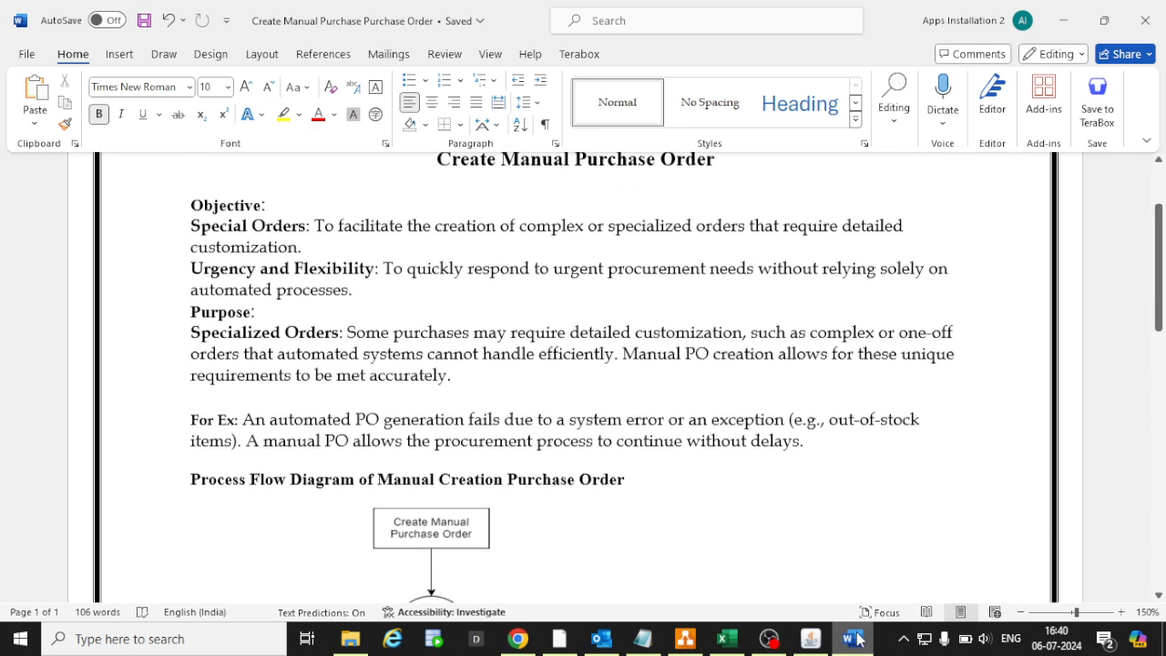
scroll(856, 640, down, 2)
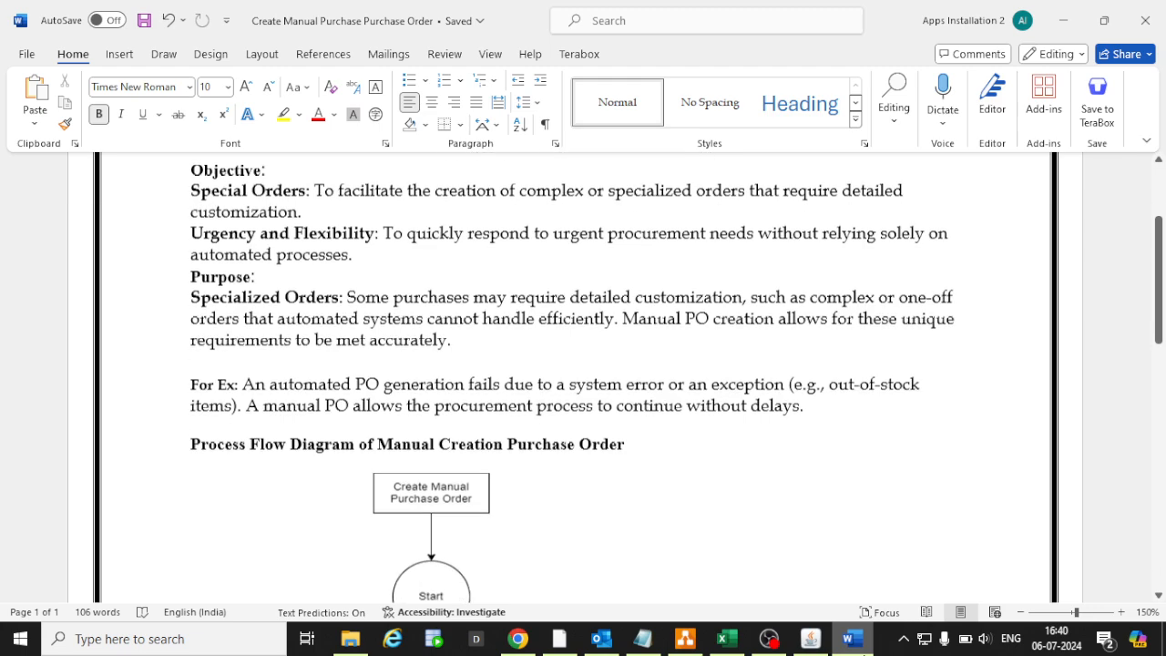
mouse_move(859, 639)
scroll(611, 516, down, 2)
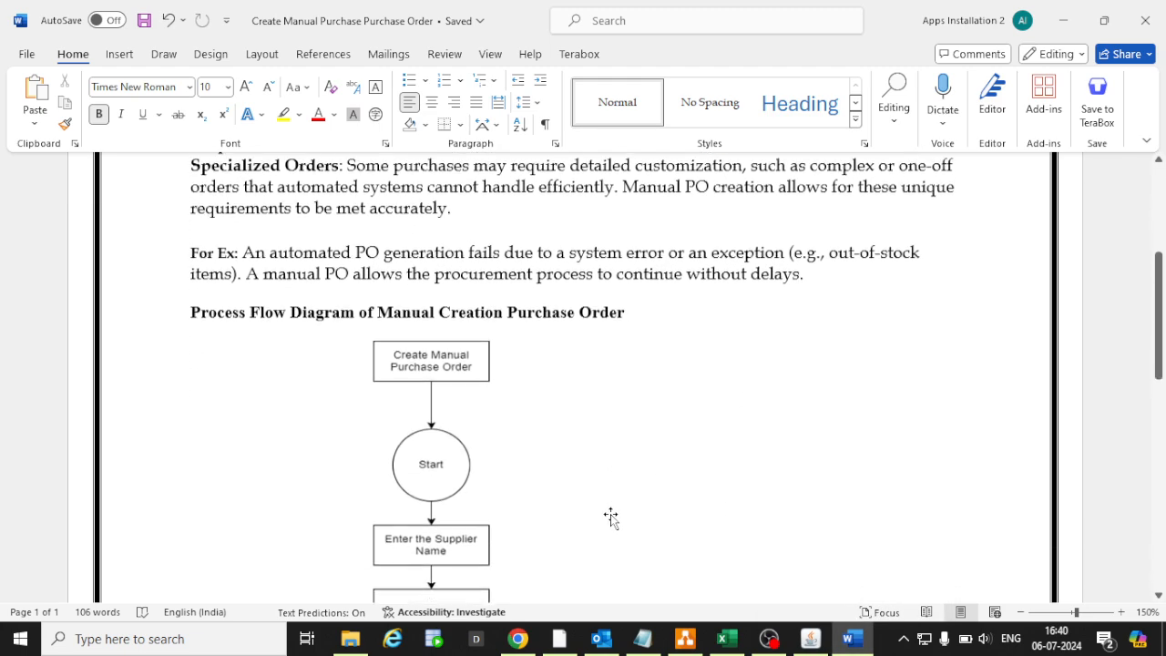
scroll(611, 516, down, 3)
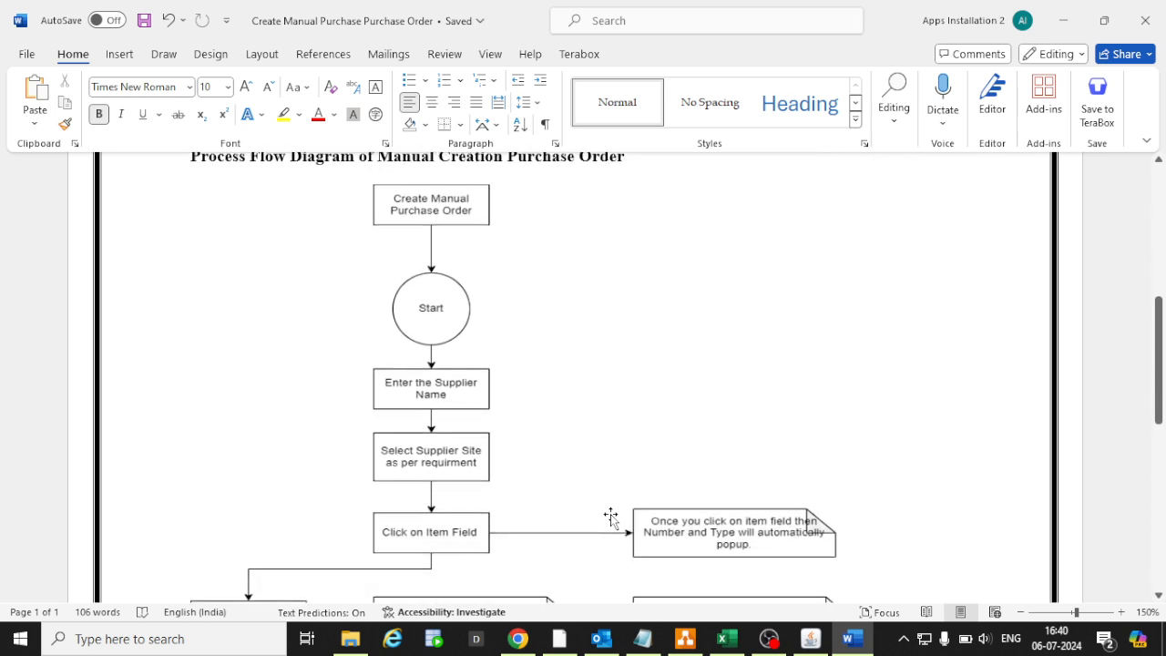
scroll(612, 516, down, 3)
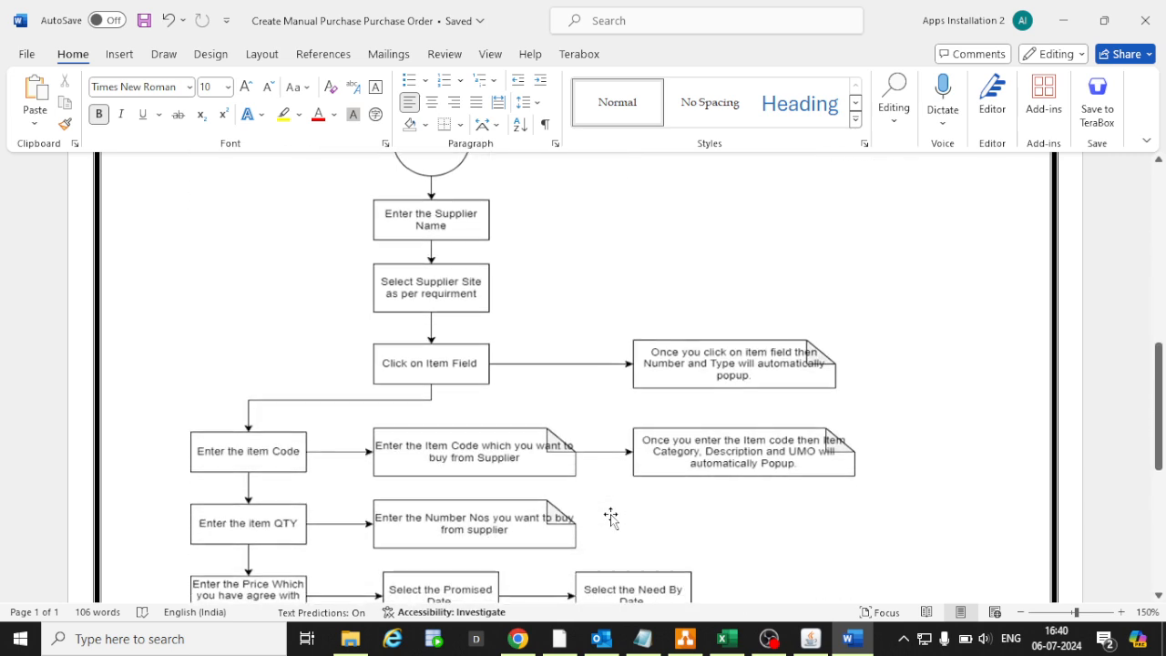
scroll(611, 515, down, 1)
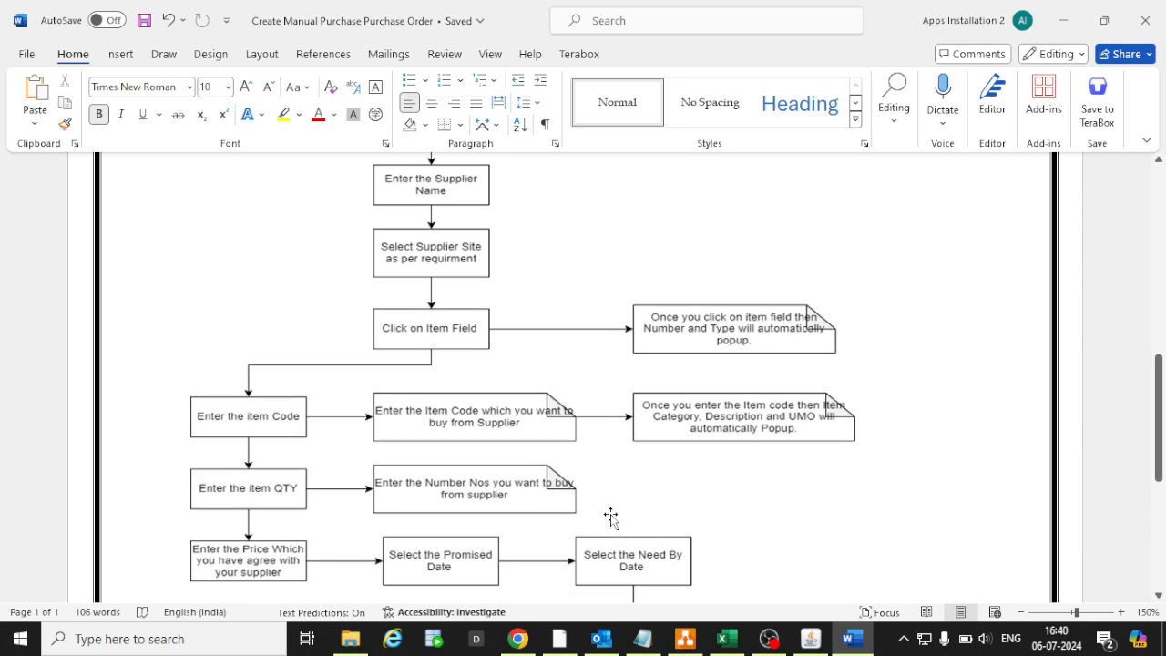
scroll(611, 516, down, 2)
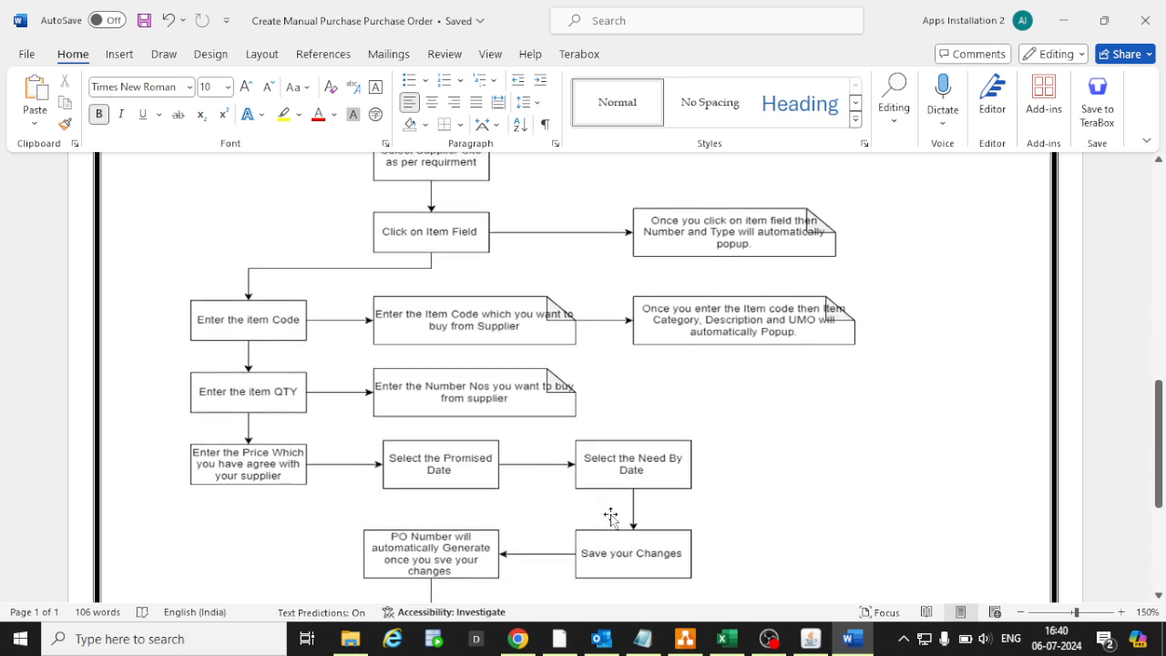
scroll(611, 516, down, 3)
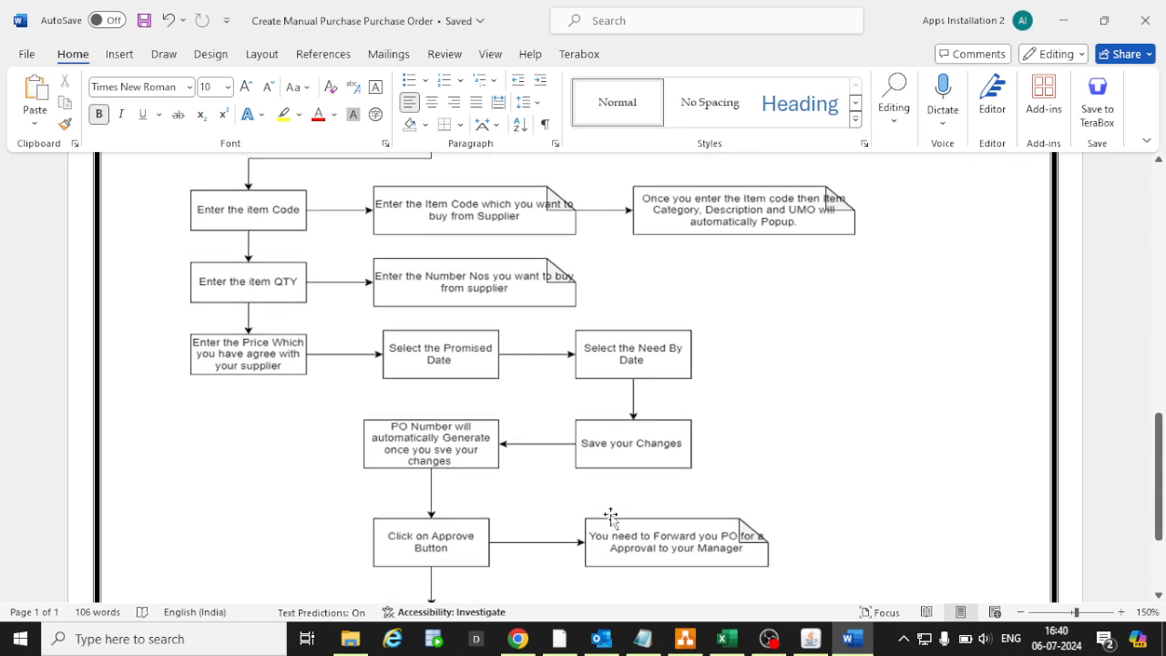
scroll(612, 516, down, 2)
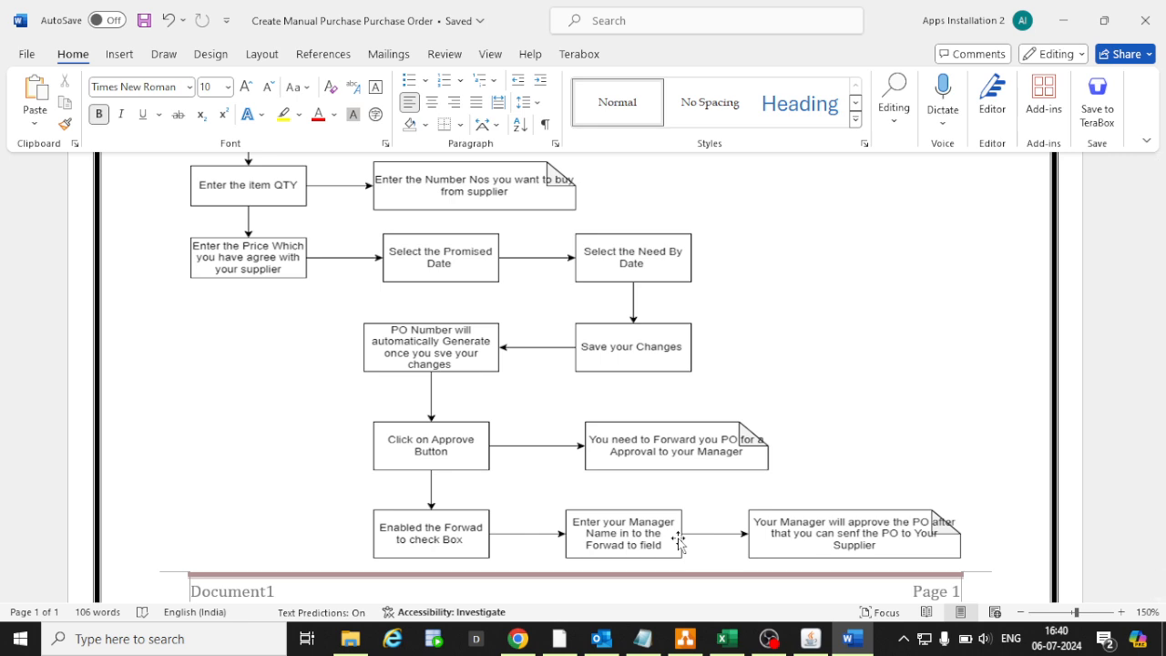
Switch to Oracle Applications and open the Purchase Orders form from the Top Ten List
click(807, 644)
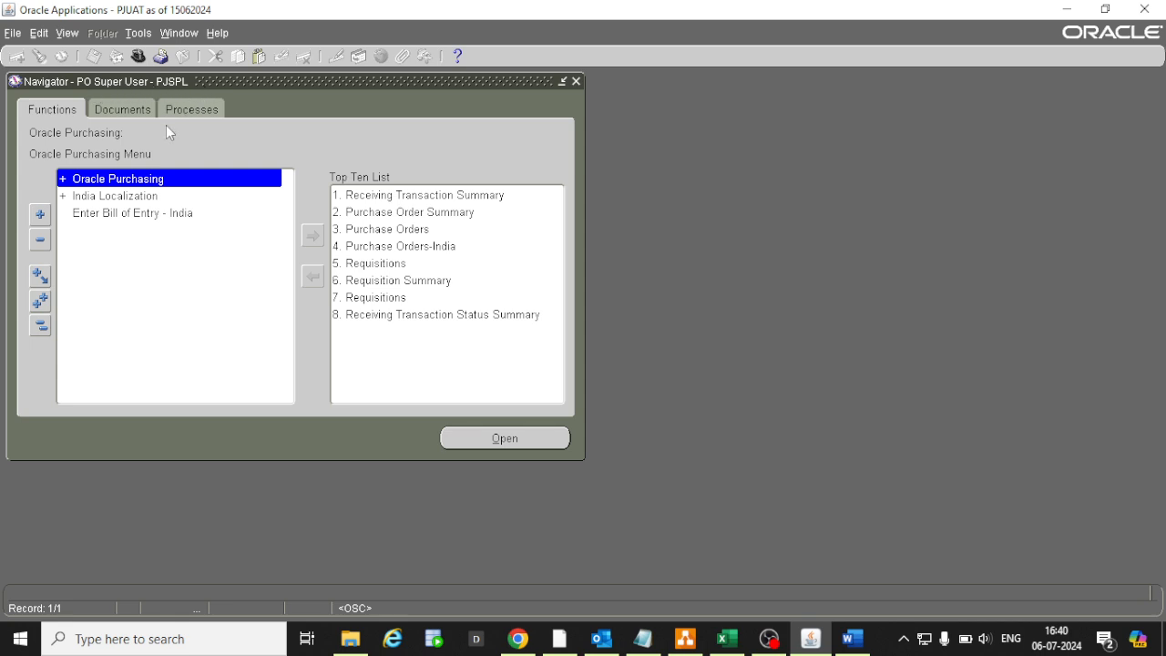
click(389, 233)
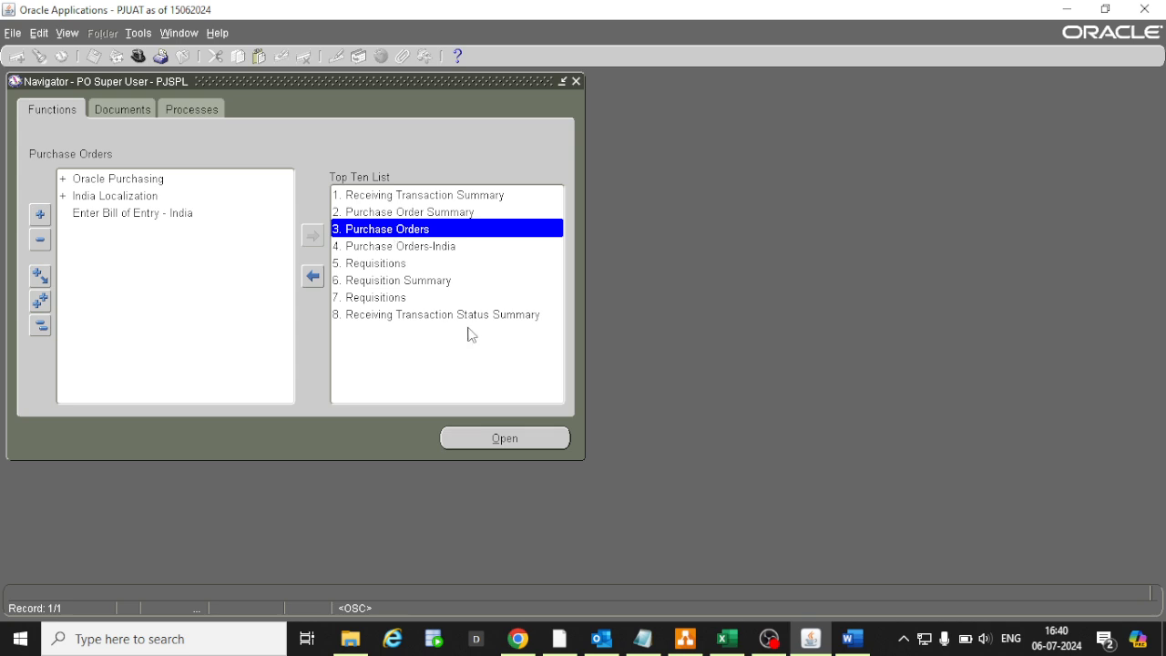
click(471, 440)
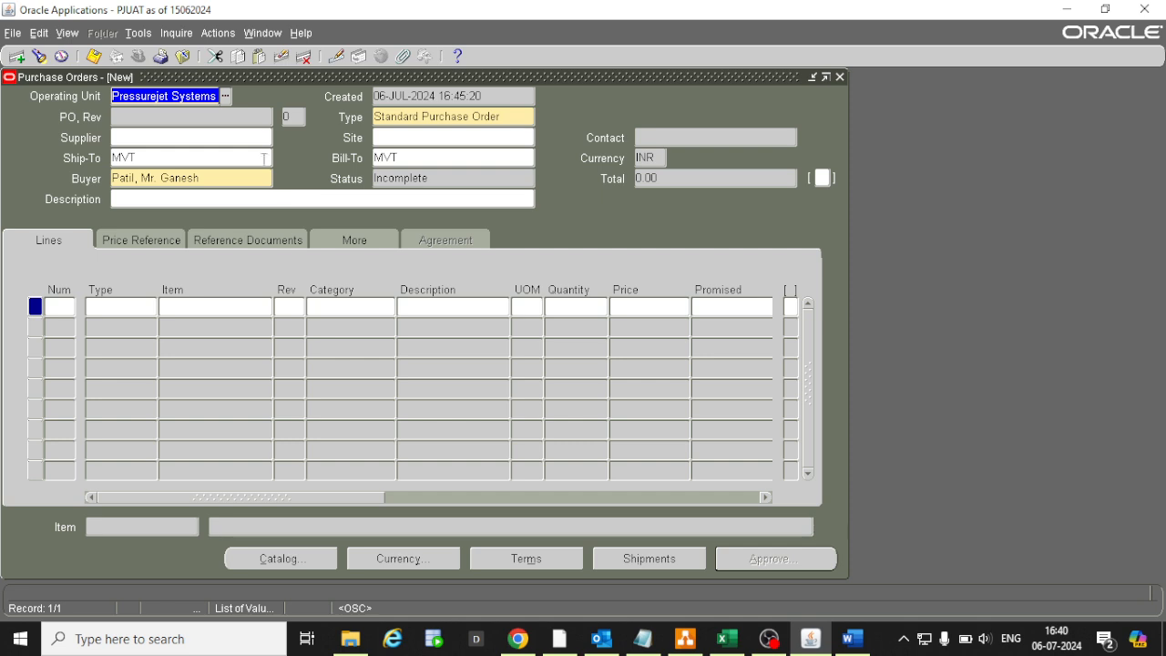
Copy the supplier name Radiant Traders from the Notepad notes into the purchase order's Supplier field
click(238, 138)
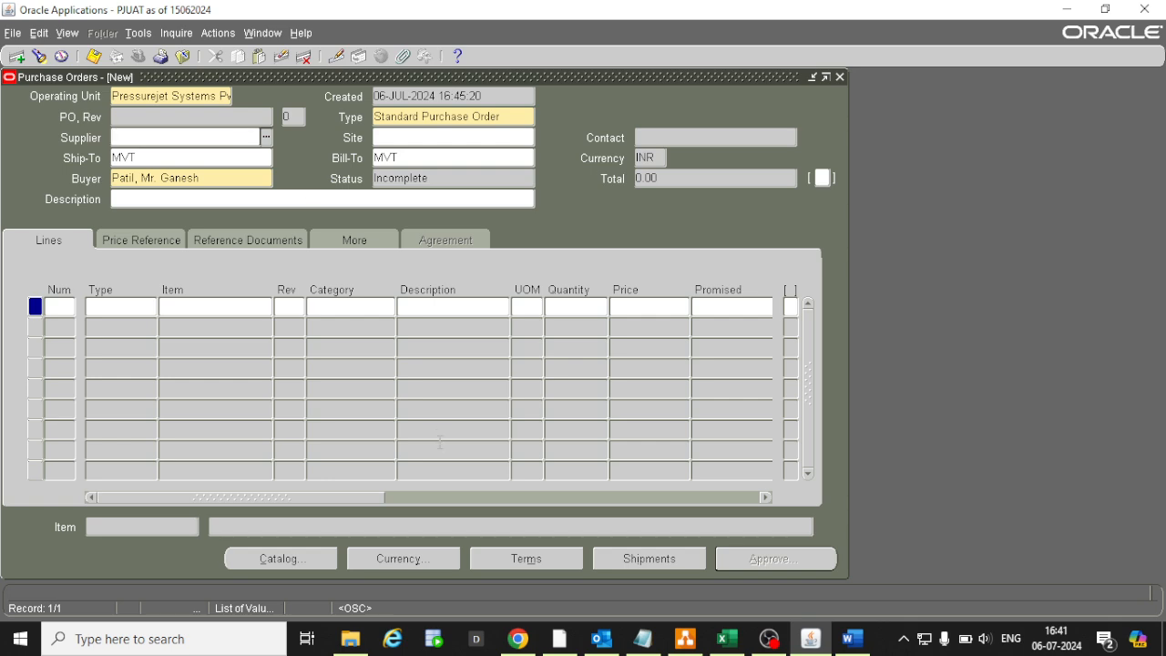
click(643, 639)
drag(109, 138, 6, 142)
key(ctrl+c)
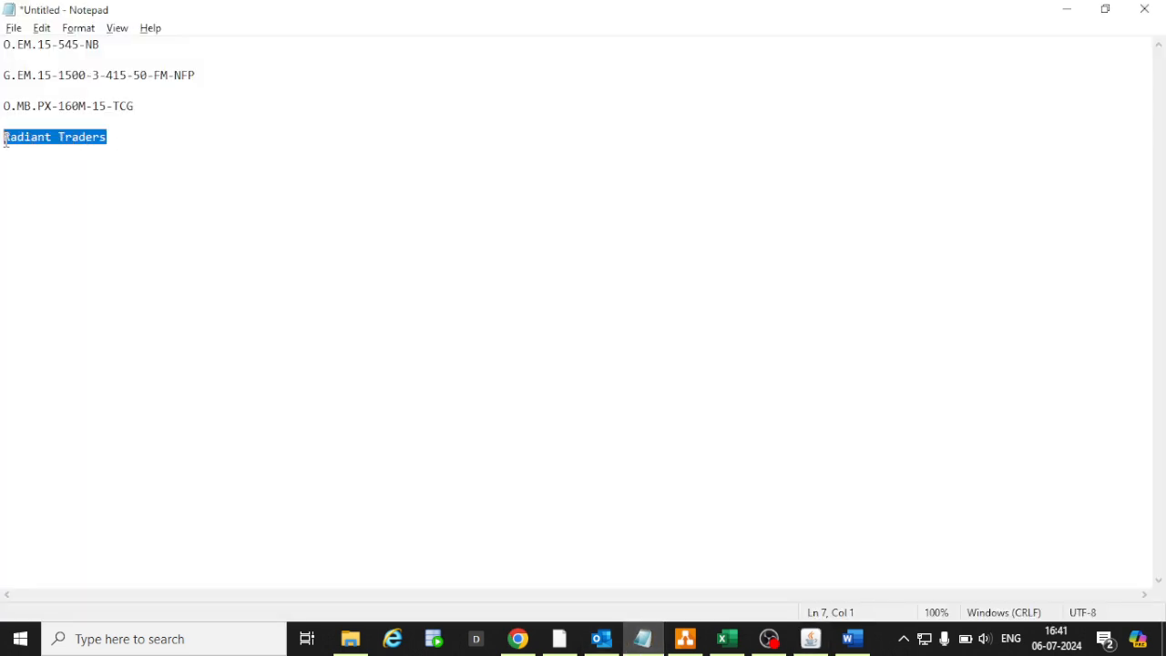
key(alt+Tab)
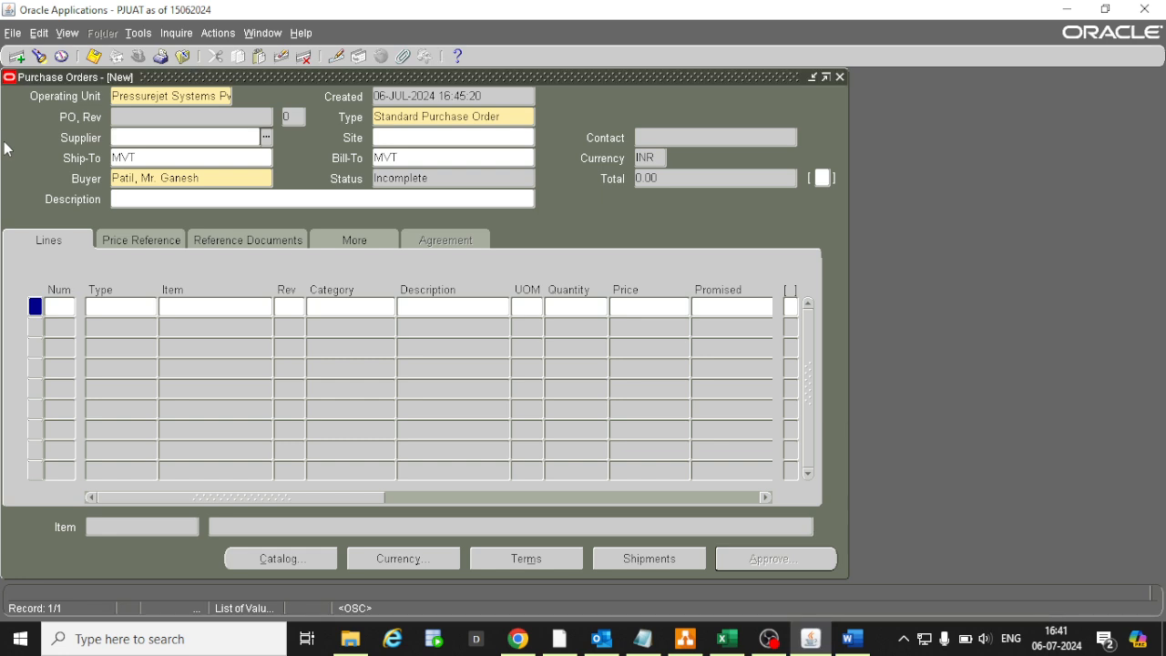
key(ctrl+v)
key(Tab)
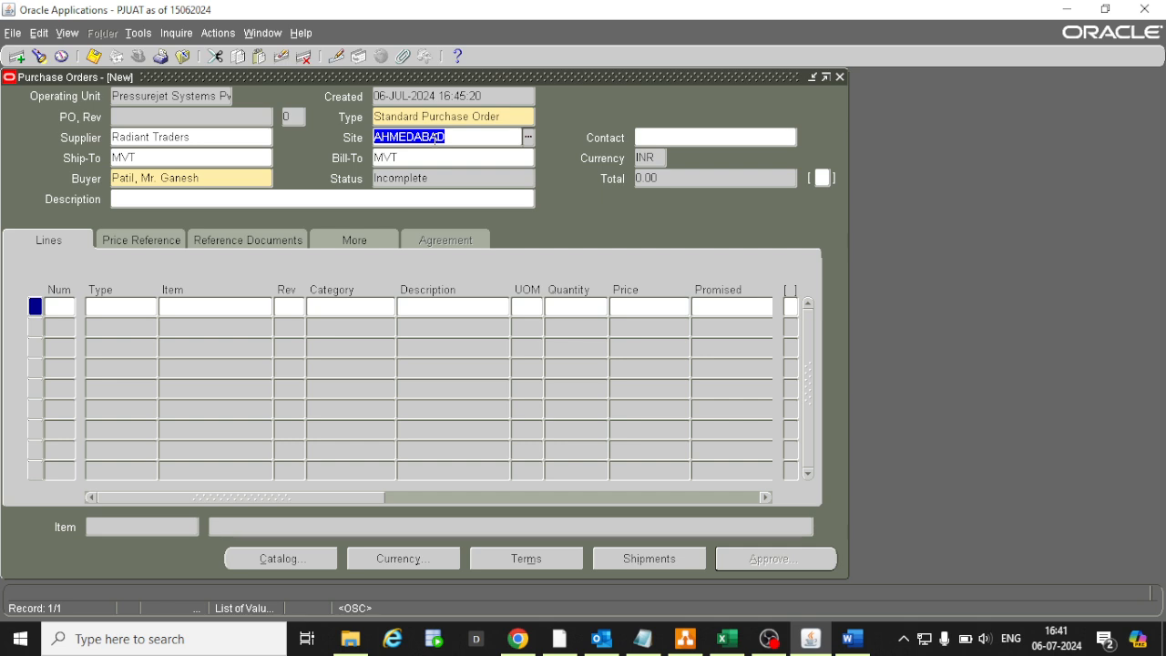
Start line 1 as Goods and enter item C.FT.CS-870-HT, the code given in the Outlook e-mail on demand and PR details
click(235, 306)
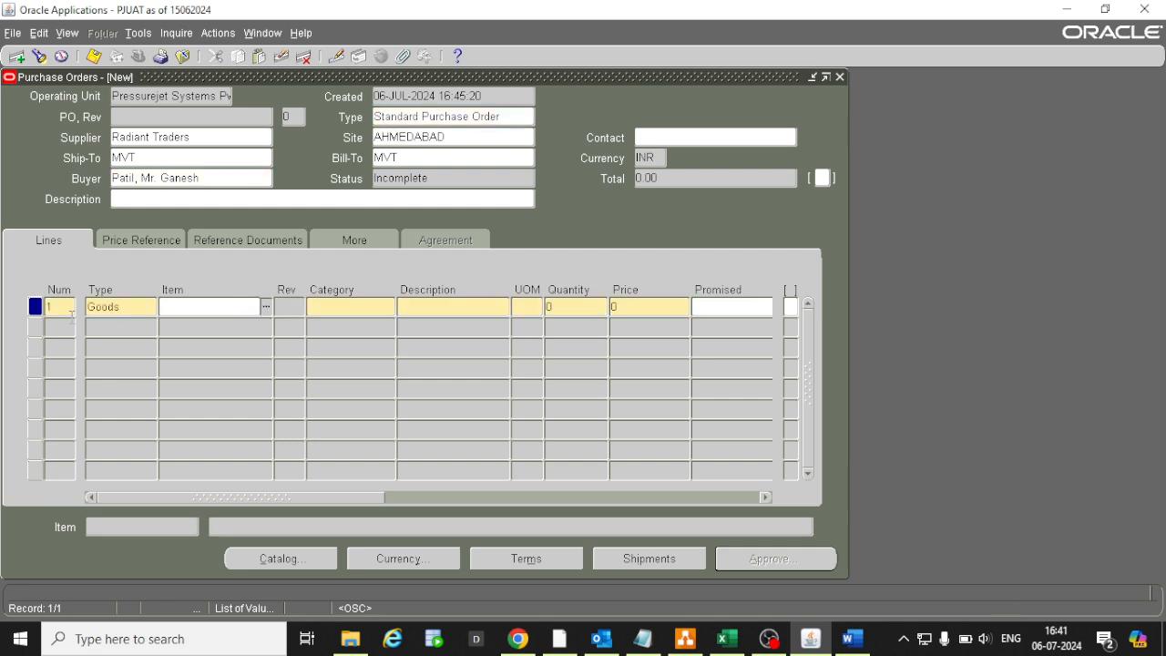
click(65, 310)
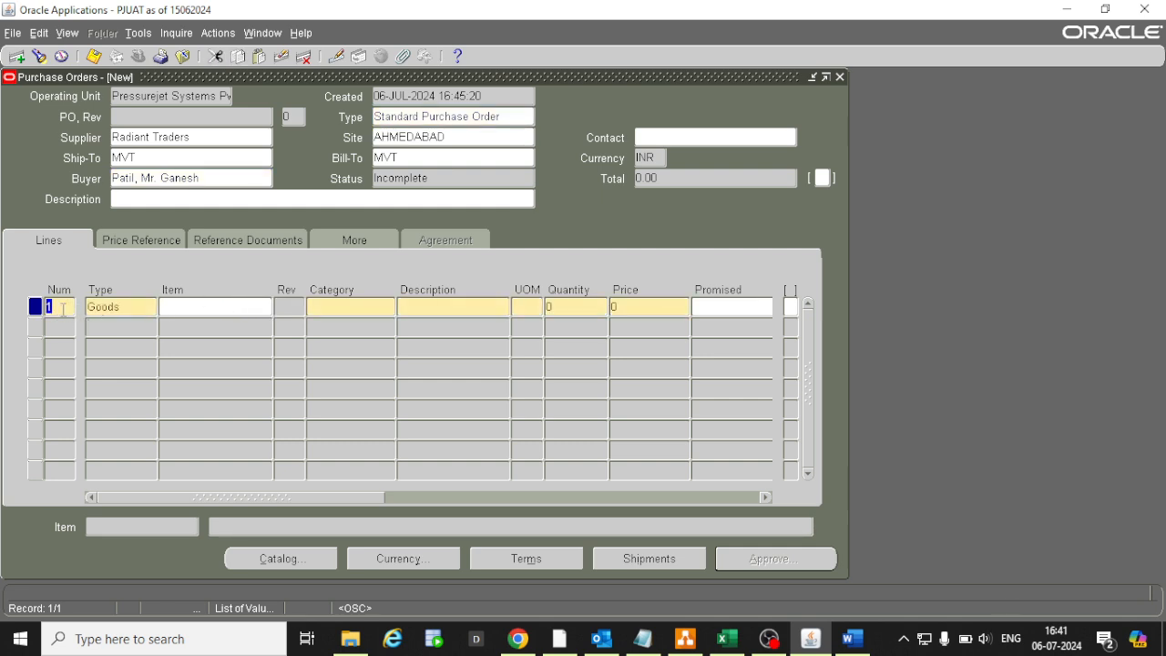
click(121, 309)
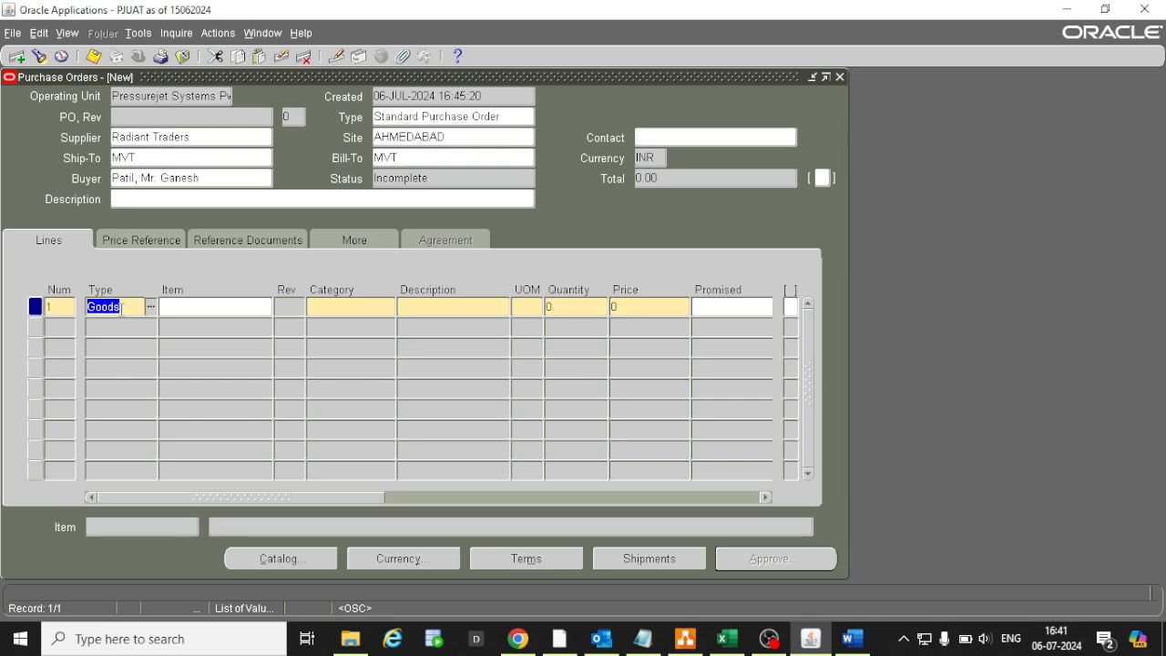
click(213, 306)
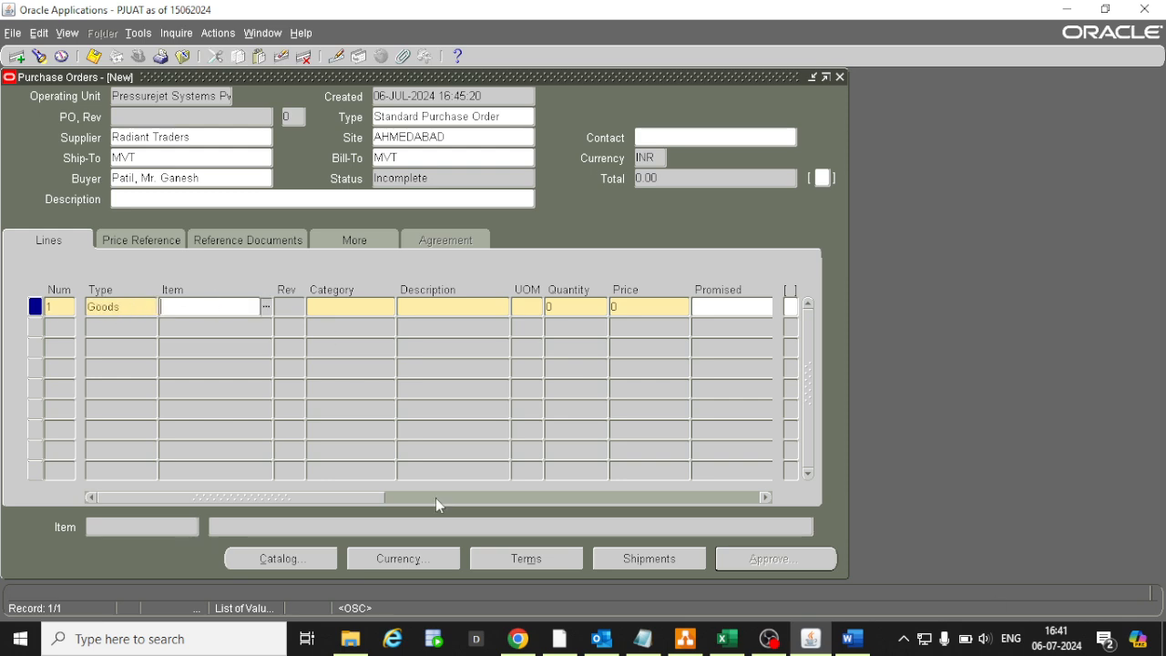
click(601, 640)
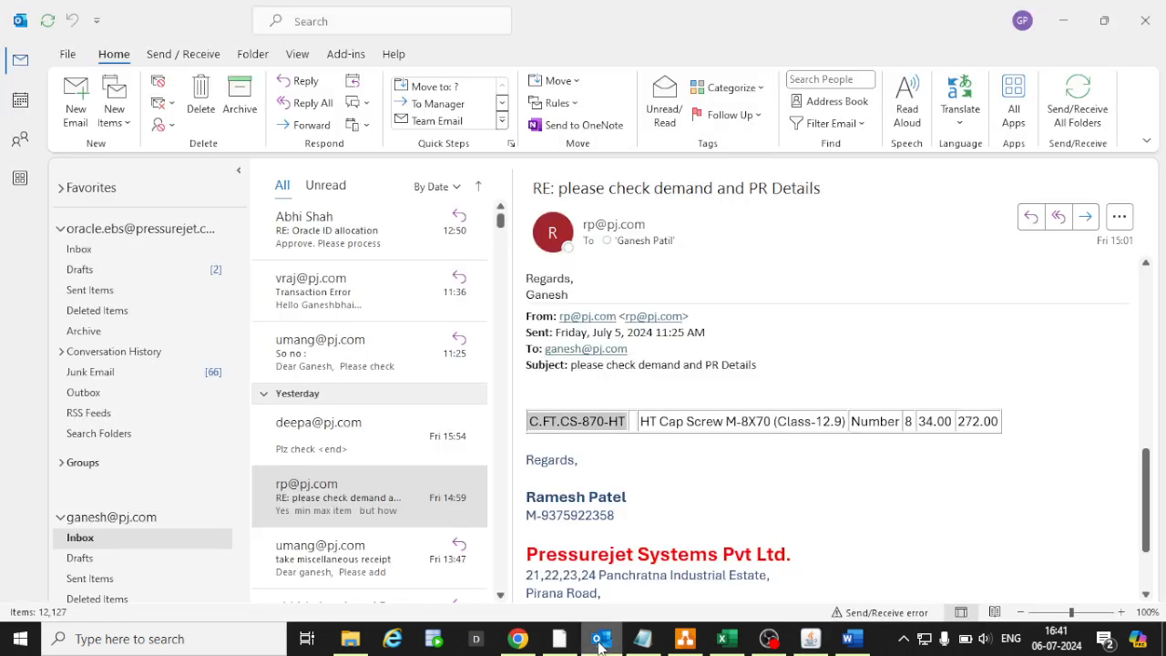
click(600, 639)
text(C.FT.CS-870-HT)
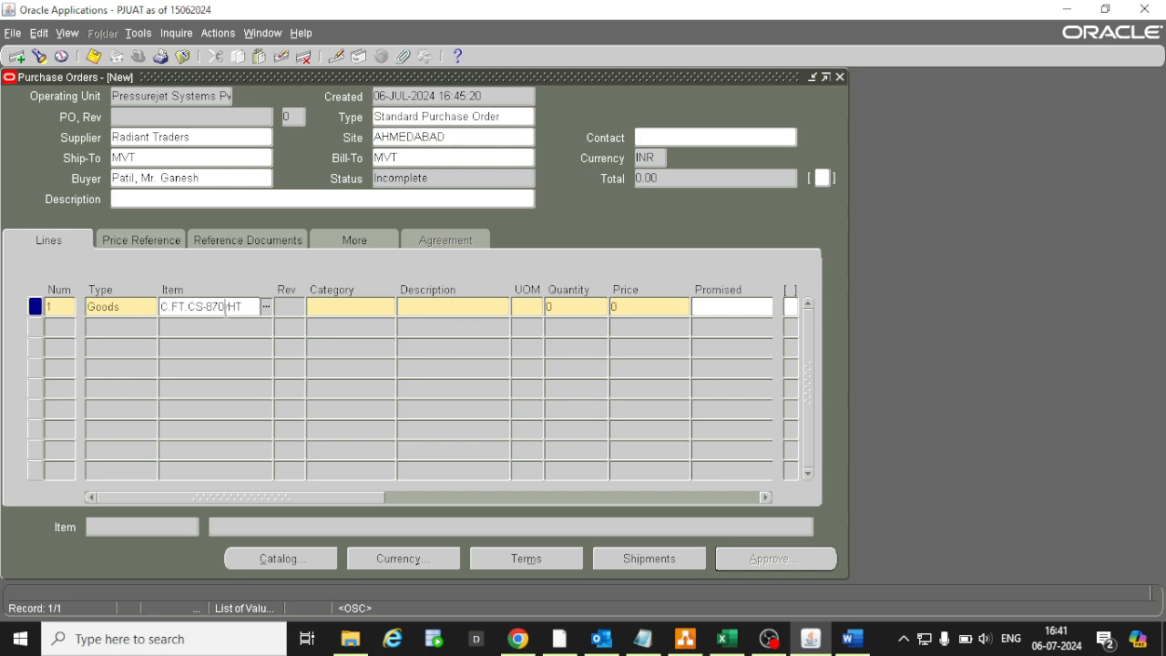
key(Tab)
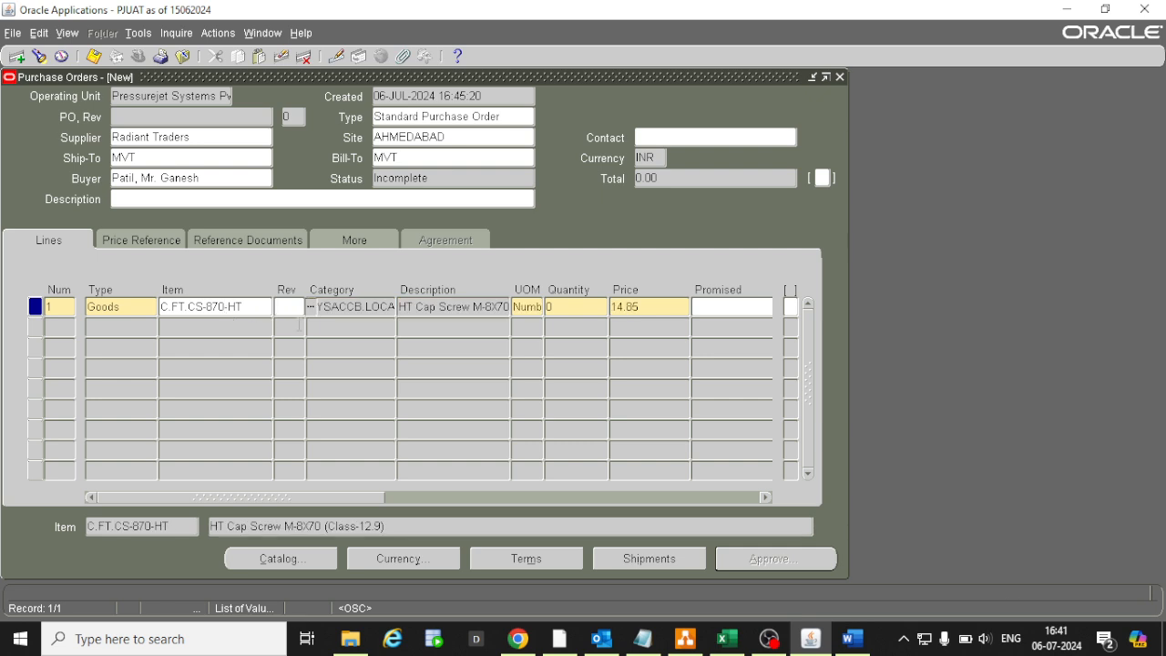
Go past line 1's category and description and set its quantity to 2
click(344, 306)
key(Tab)
key(Tab)
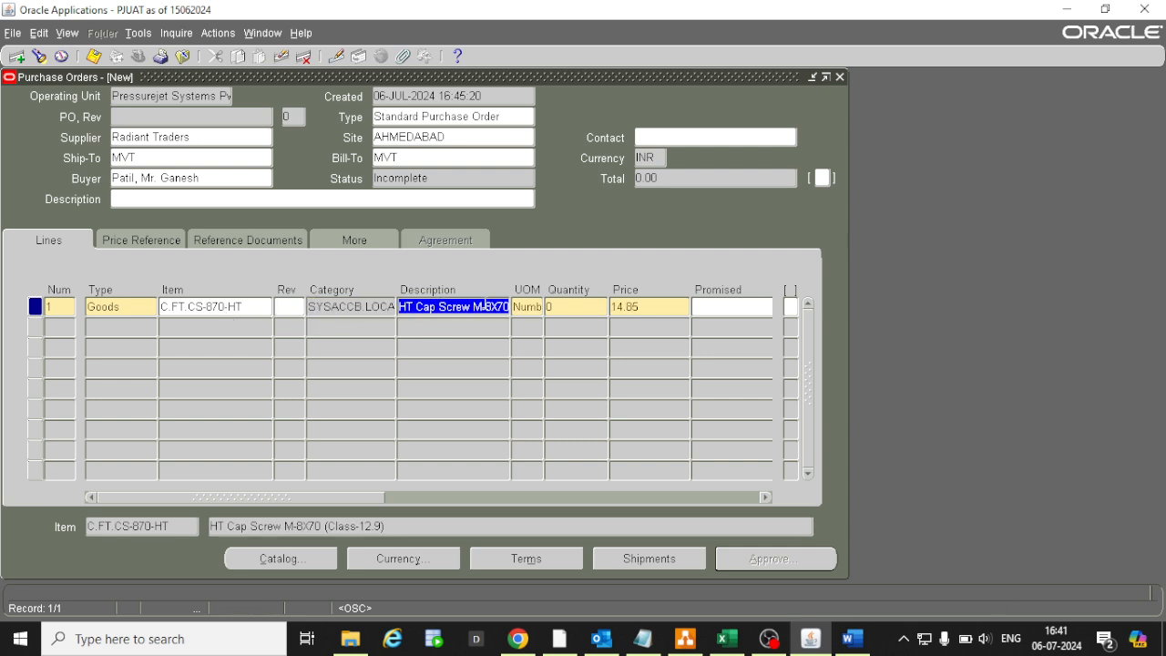
click(582, 309)
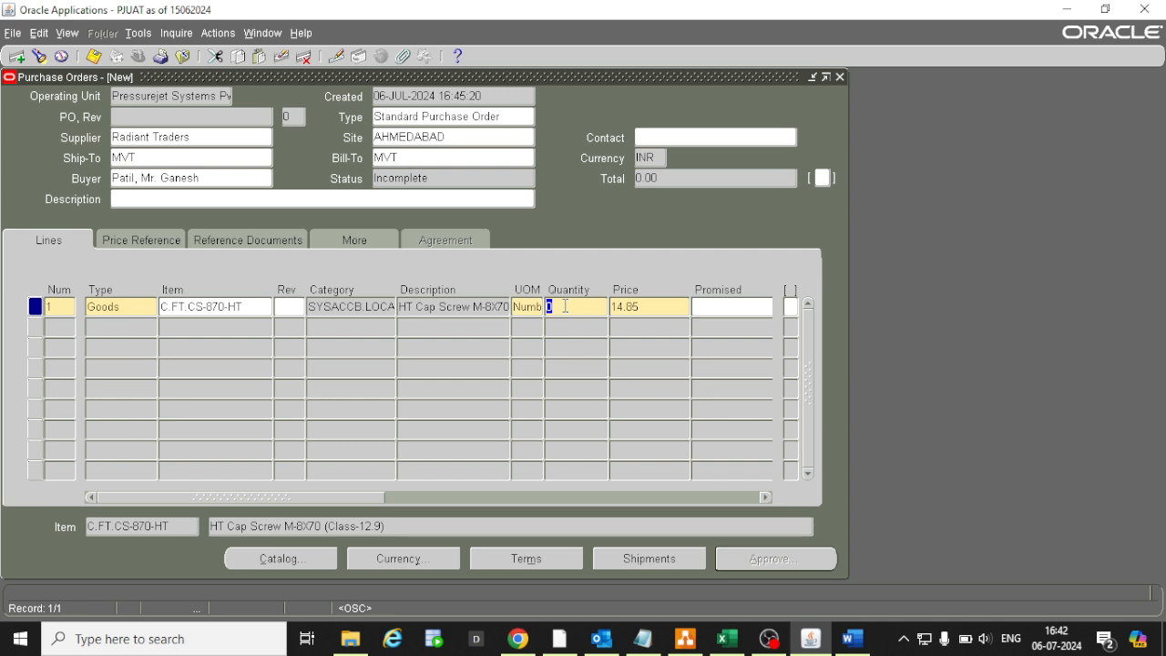
text(2)
key(Tab)
Replace the price on line 1 with 15
click(664, 307)
key(BackSpace)
key(BackSpace)
key(BackSpace)
key(BackSpace)
key(BackSpace)
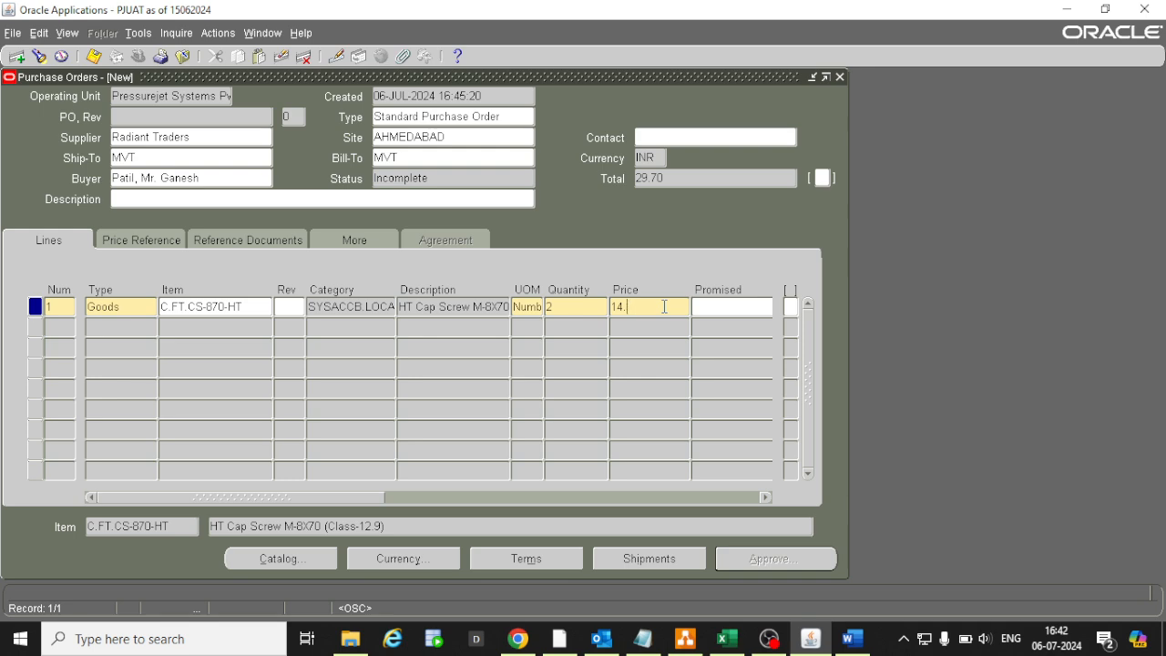
text(12)
key(BackSpace)
key(BackSpace)
text(15)
key(Tab)
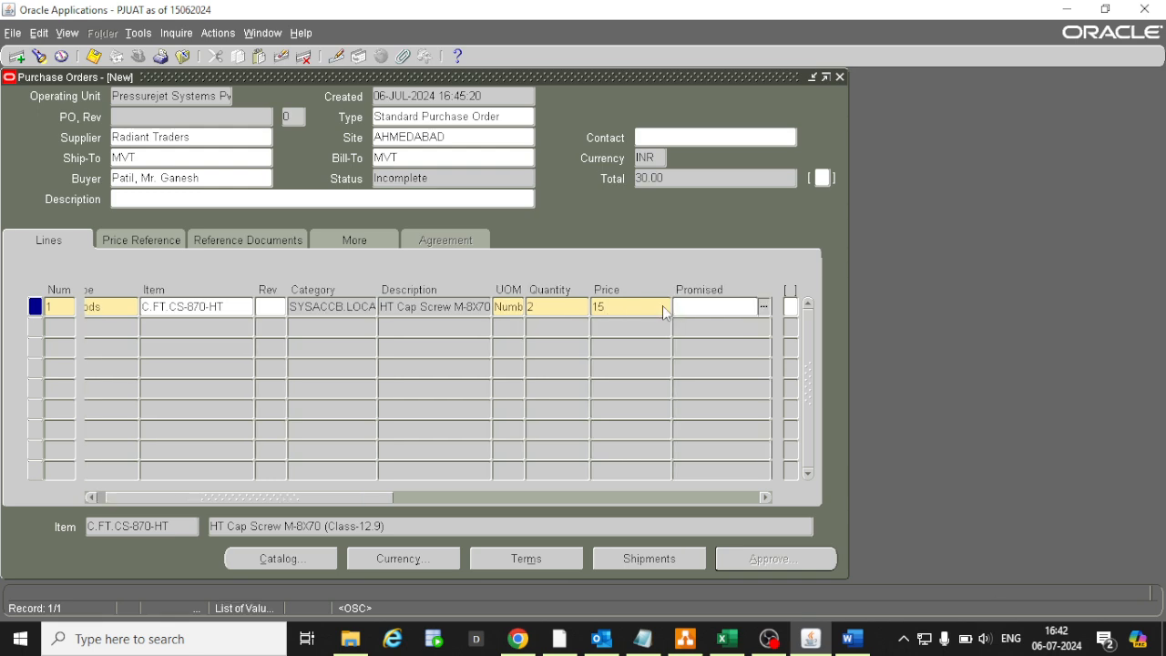
Set line 1's Promised date to 07-JUL-2024 and its Need-By date to 06-JUL-2024
click(763, 307)
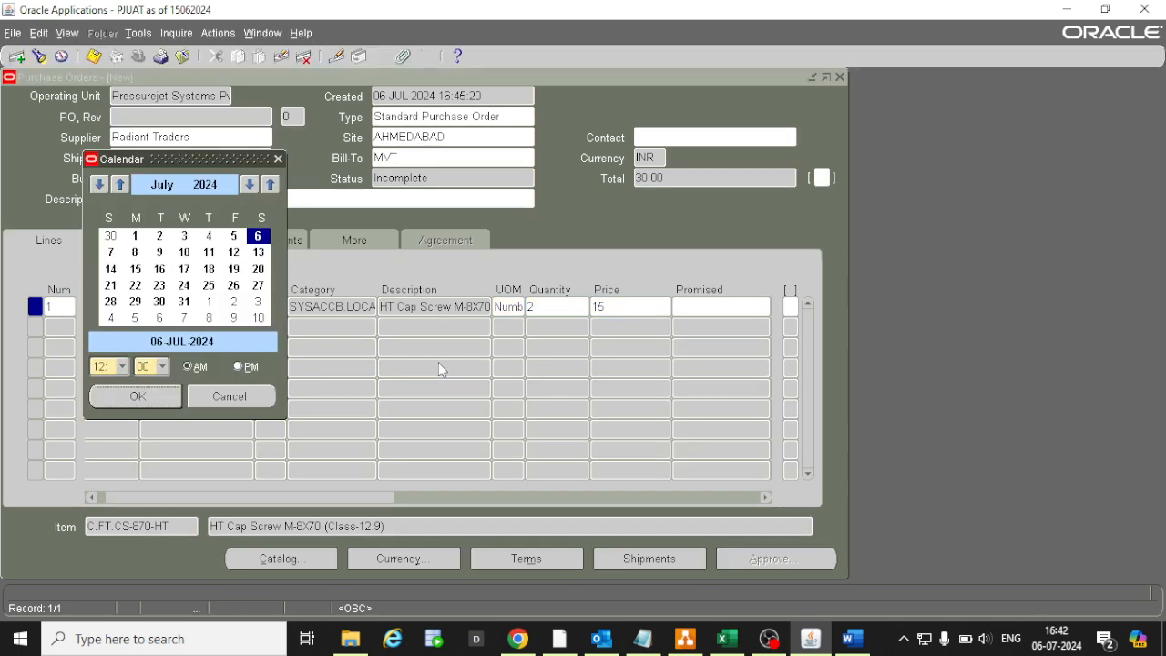
double_click(111, 253)
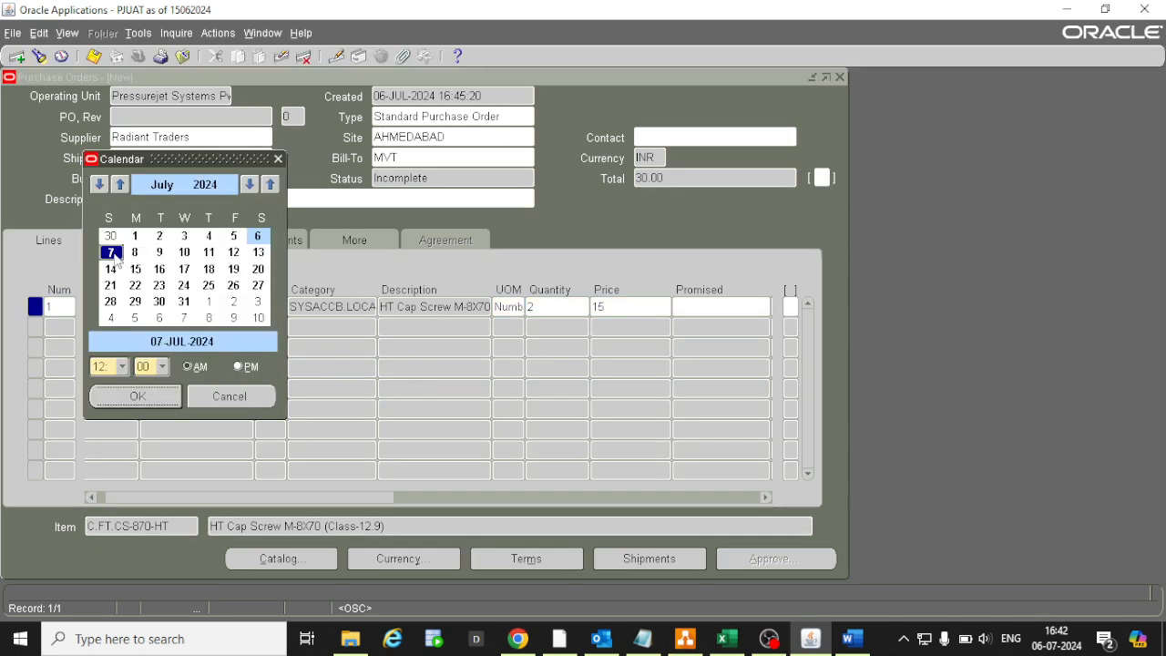
click(764, 307)
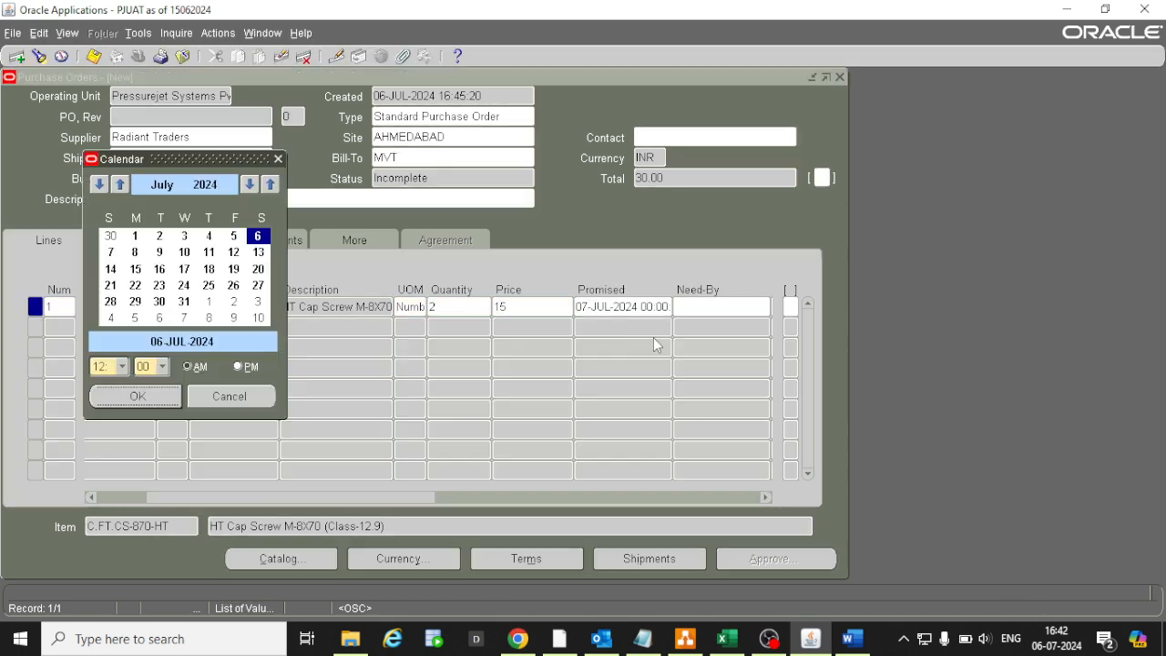
double_click(258, 236)
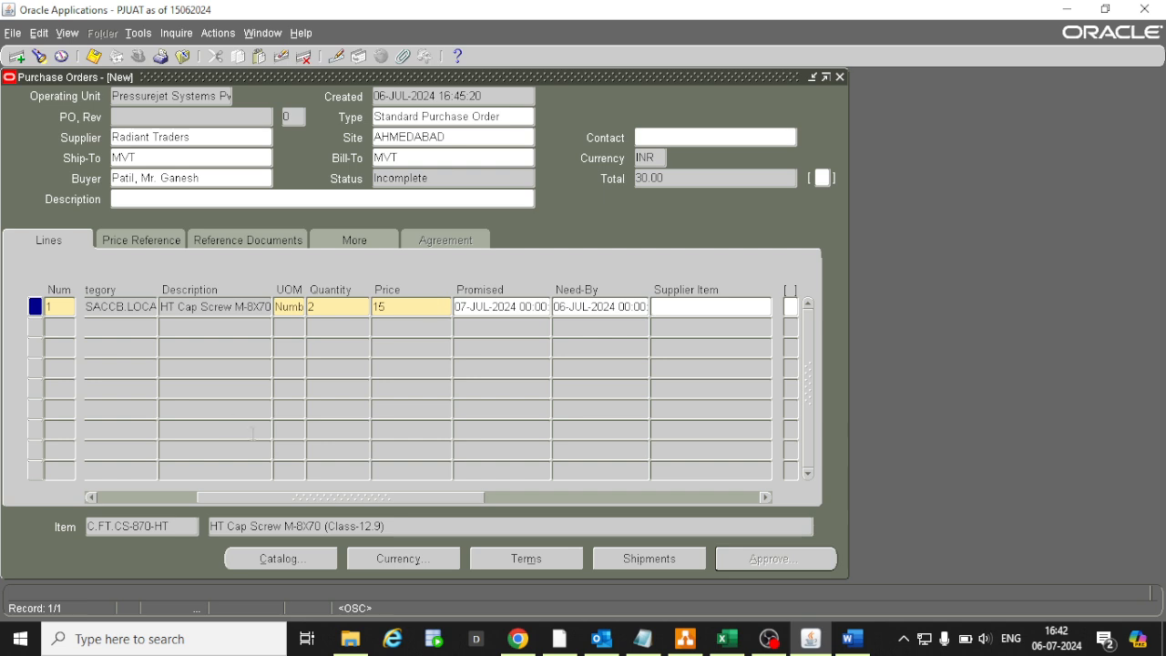
Review the completed line, save the purchase order, and select its generated PO number
drag(244, 499, 145, 496)
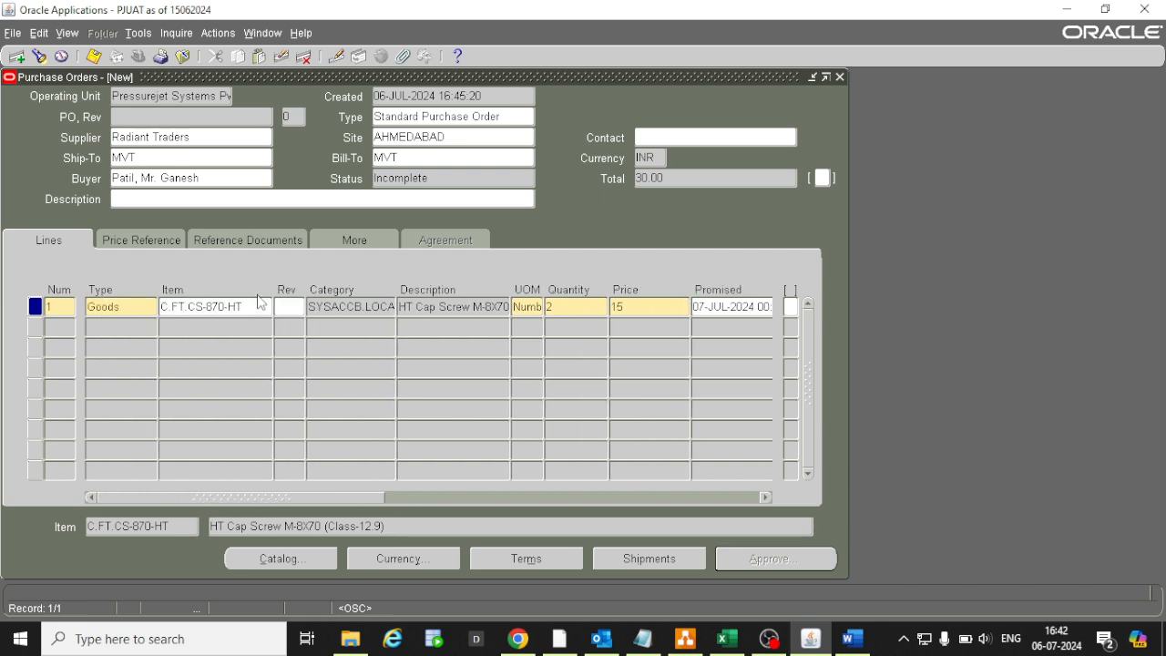
click(319, 307)
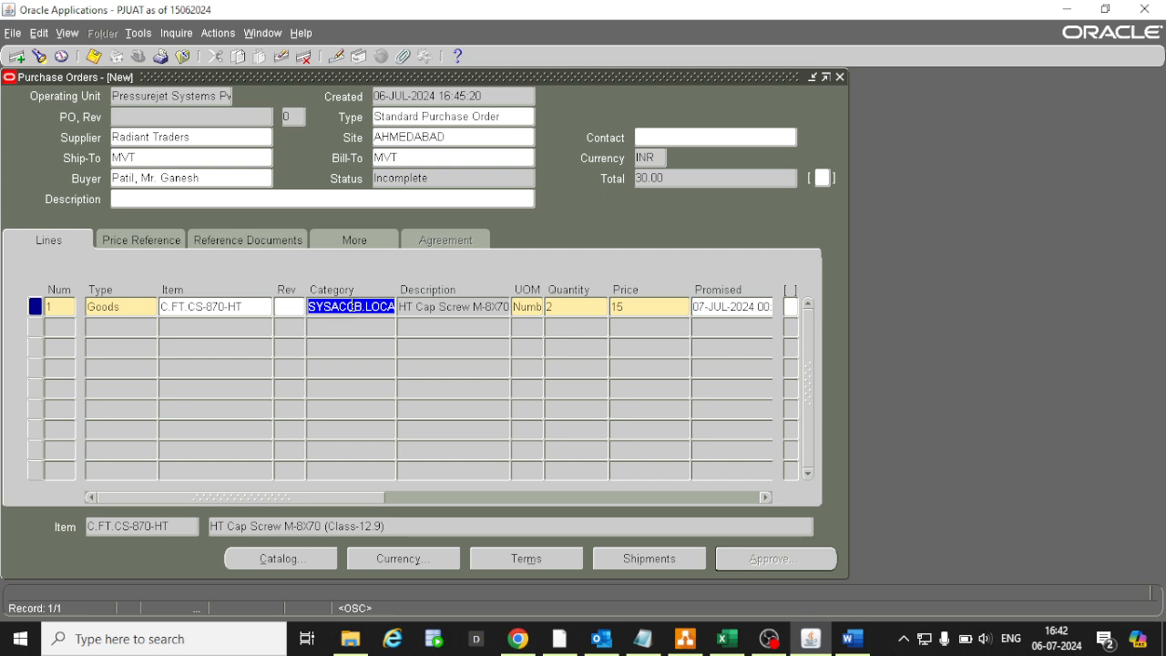
click(190, 136)
key(ctrl+s)
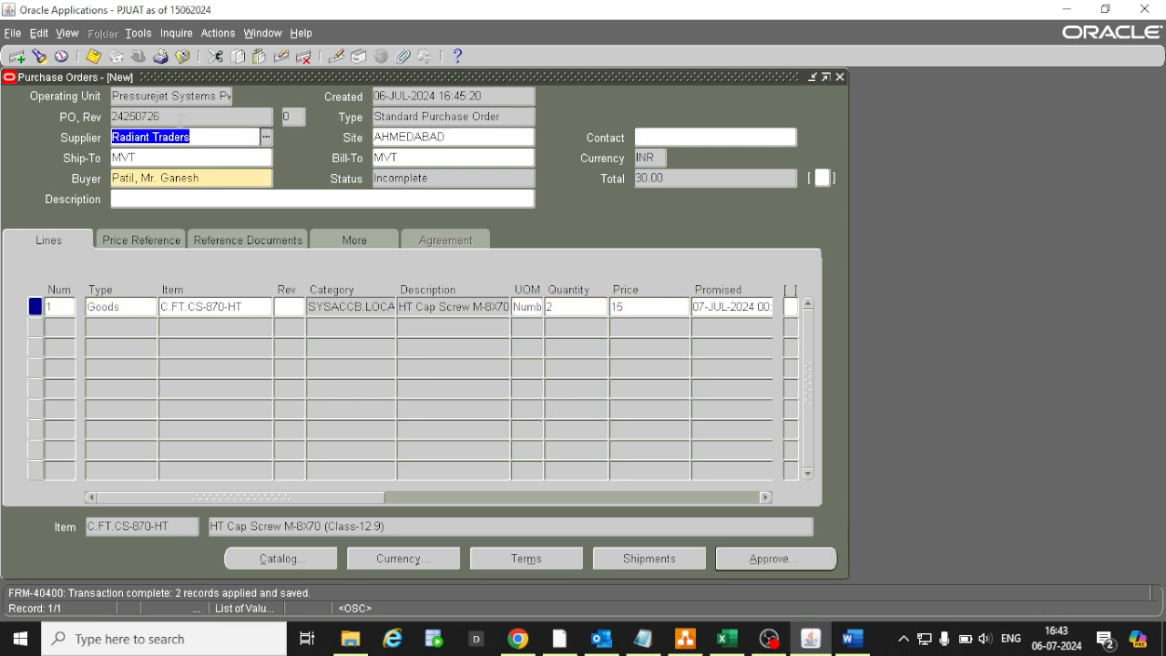
click(178, 118)
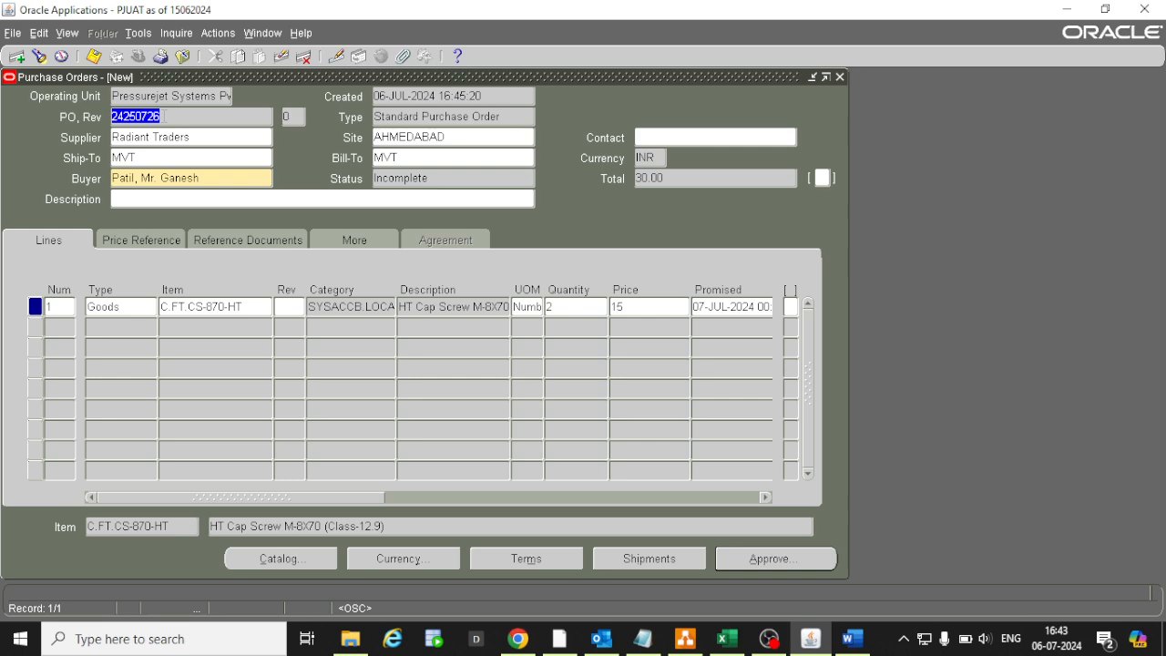
Open the purchase order's India Tax Details and review line 1's quantity and price up to its tax category
click(139, 34)
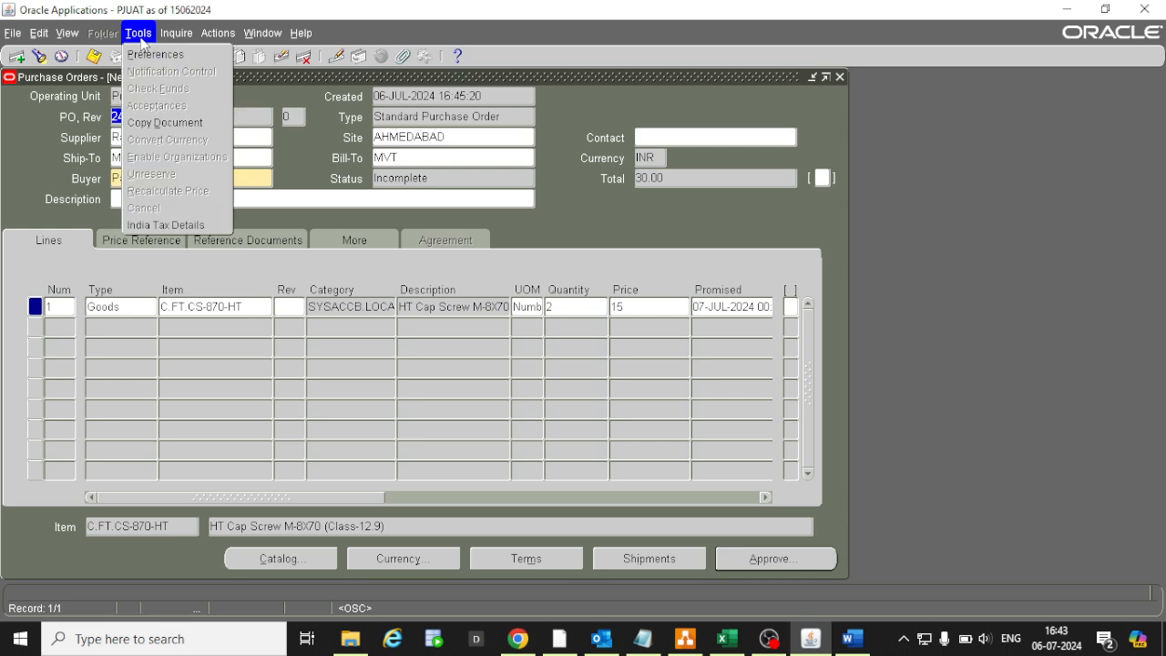
click(173, 227)
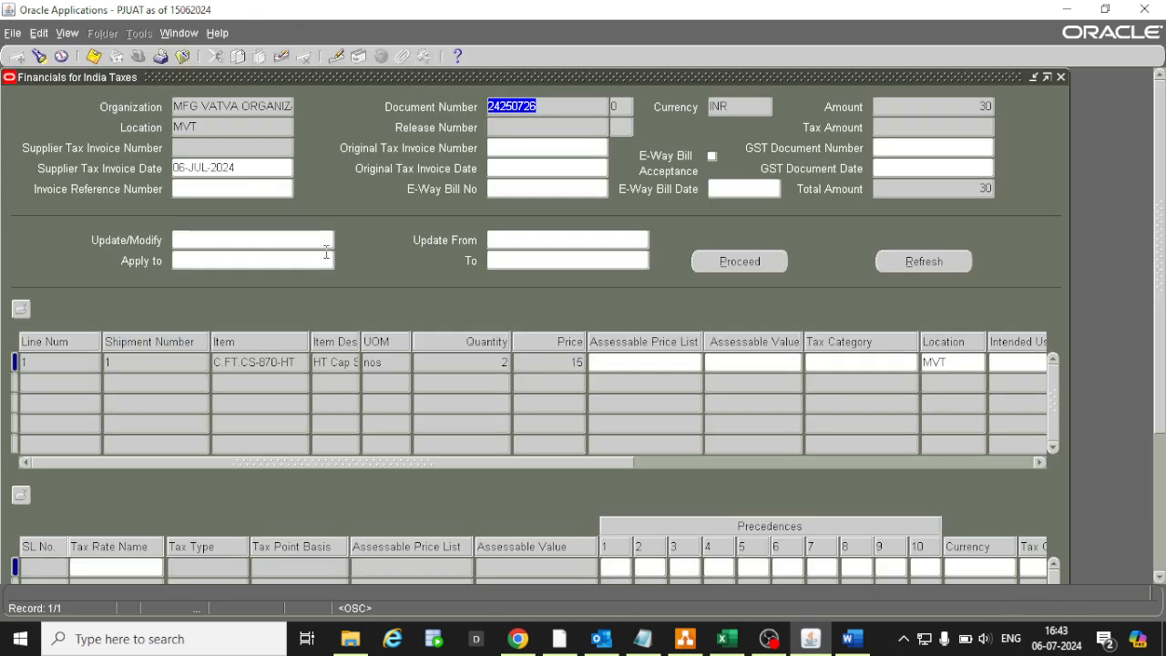
drag(483, 465, 496, 464)
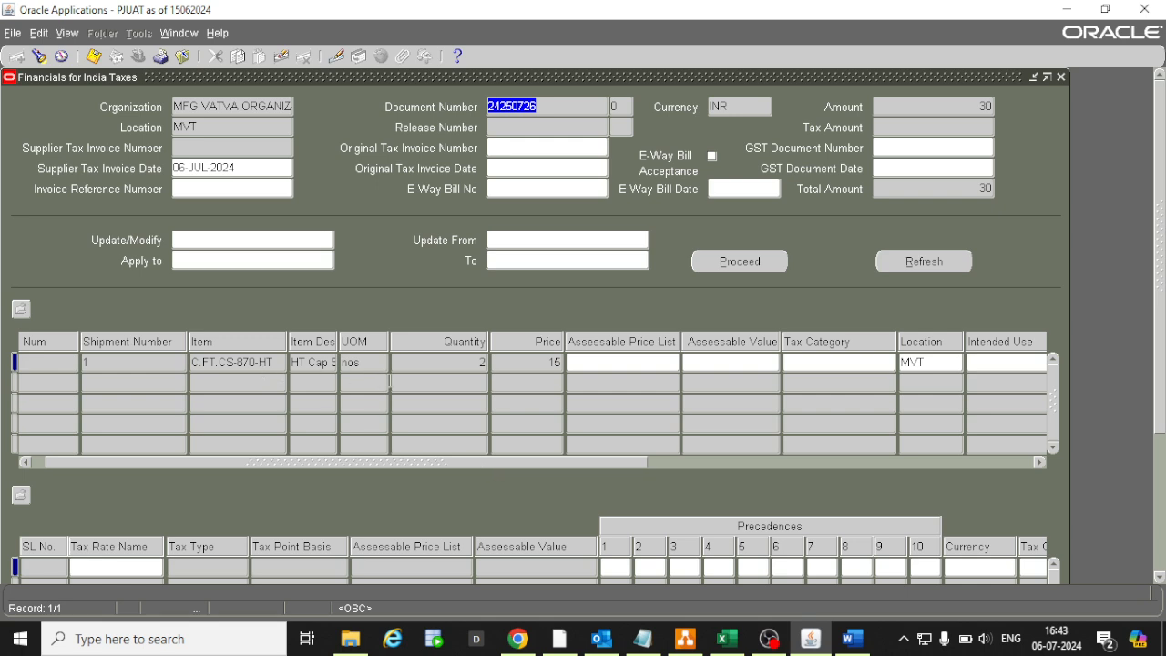
click(432, 363)
click(536, 364)
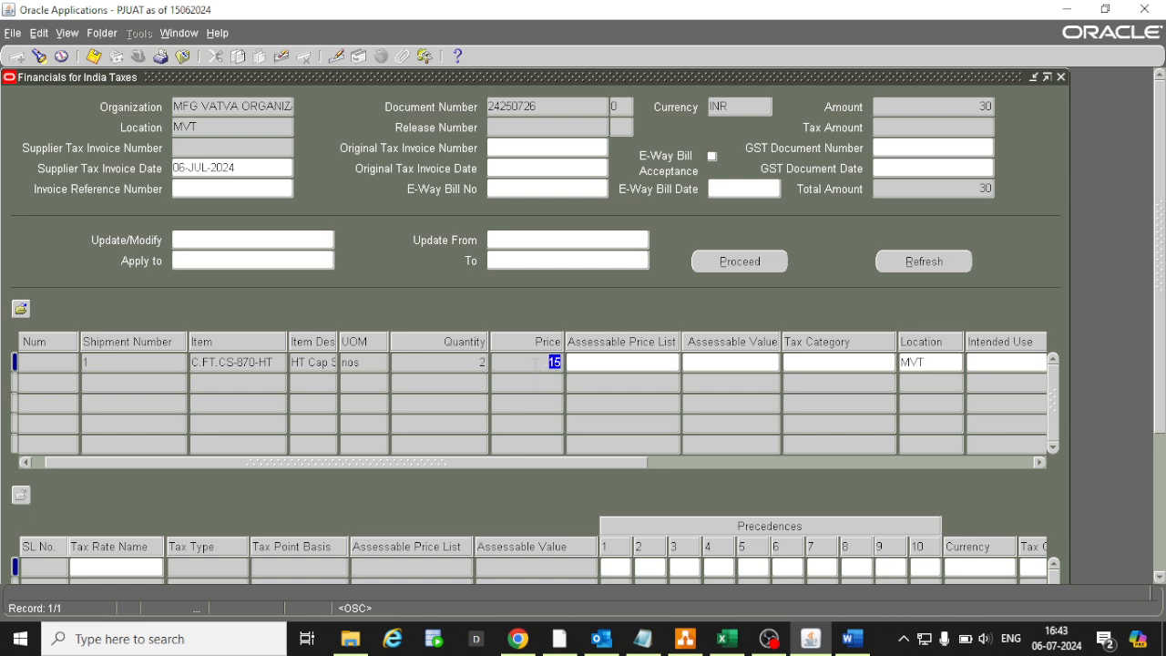
drag(593, 467, 665, 460)
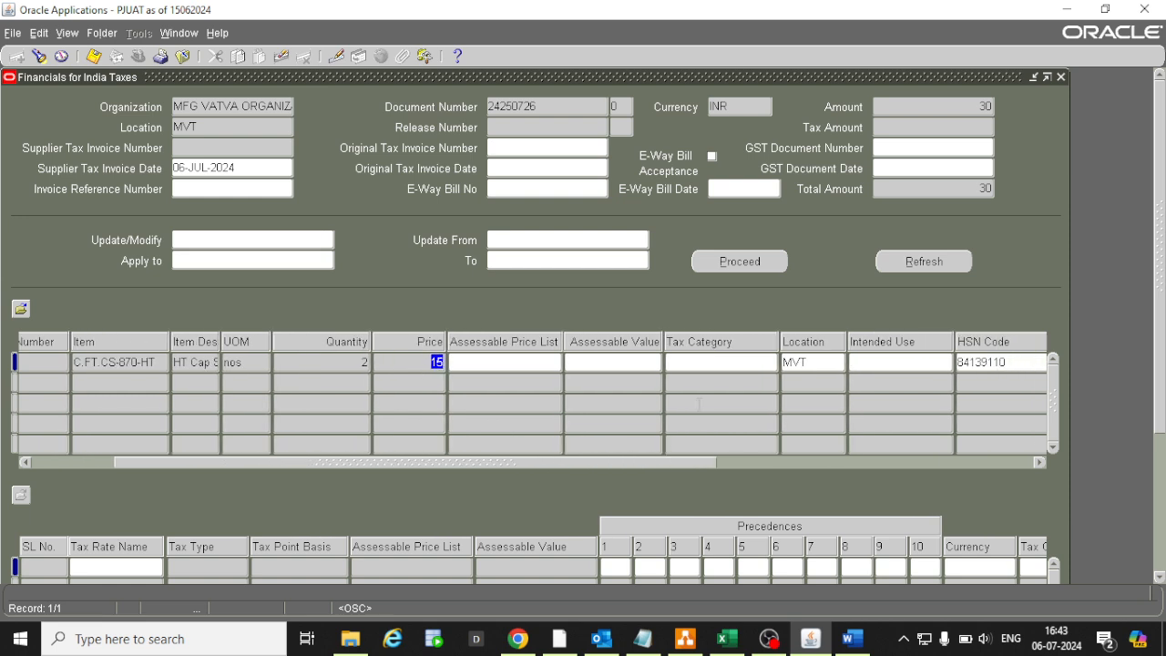
Assign tax category CGST-9%+SGST-9% INV to line 1, save it, and close the tax details after checking the tax amount
click(709, 360)
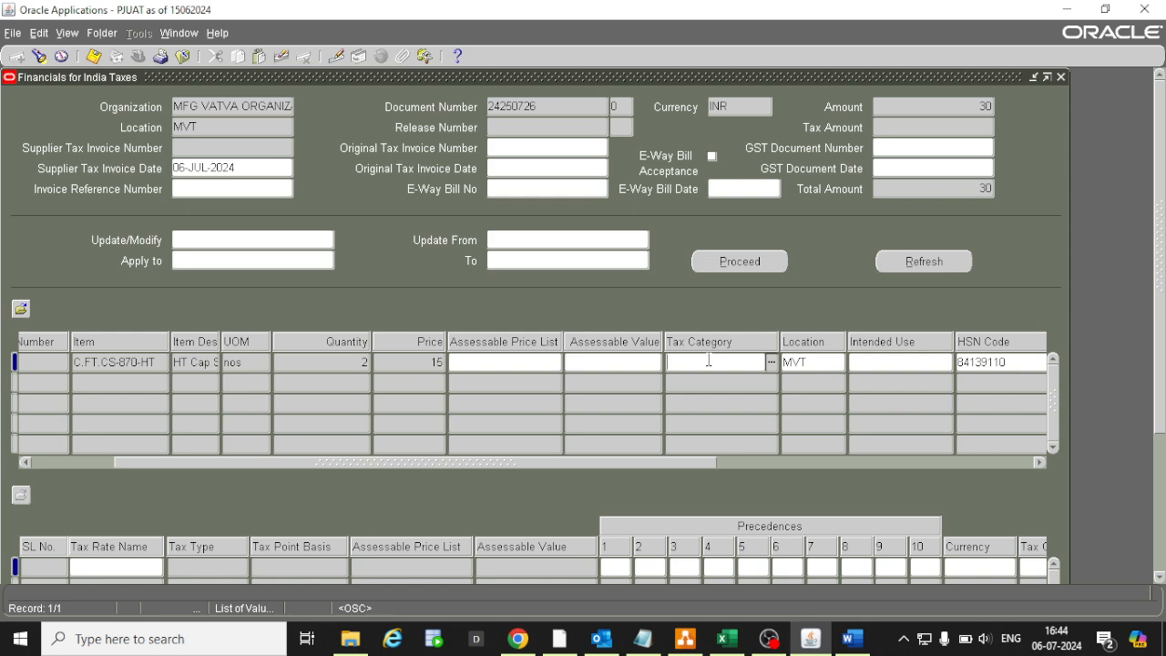
text(CGST%)
key(Tab)
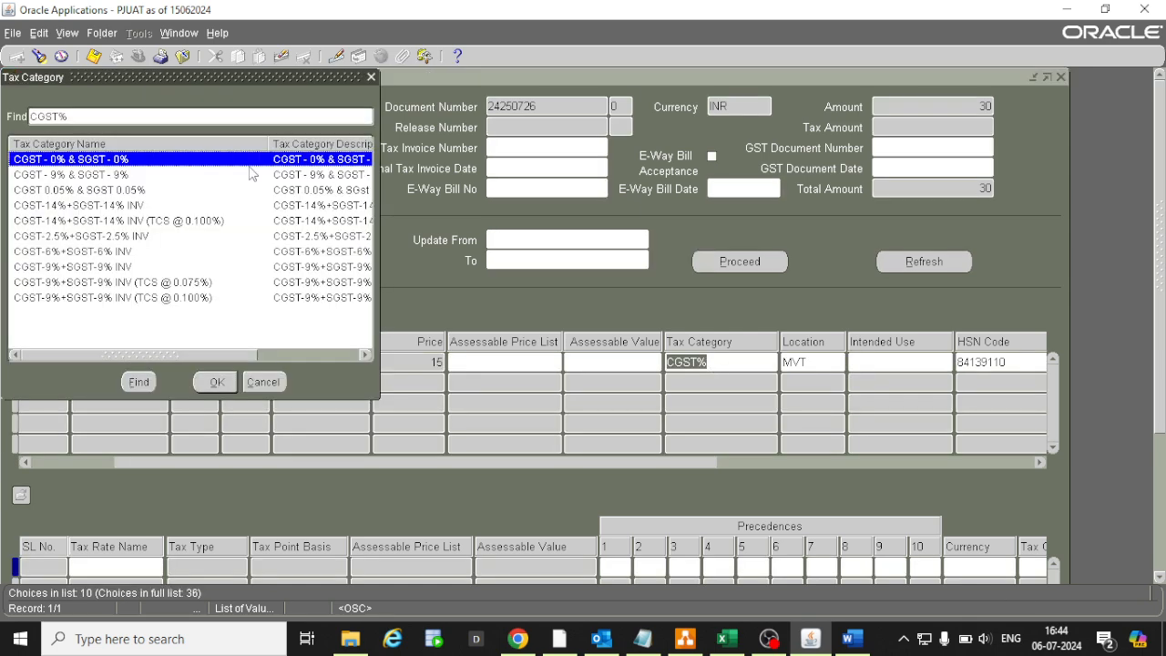
click(127, 268)
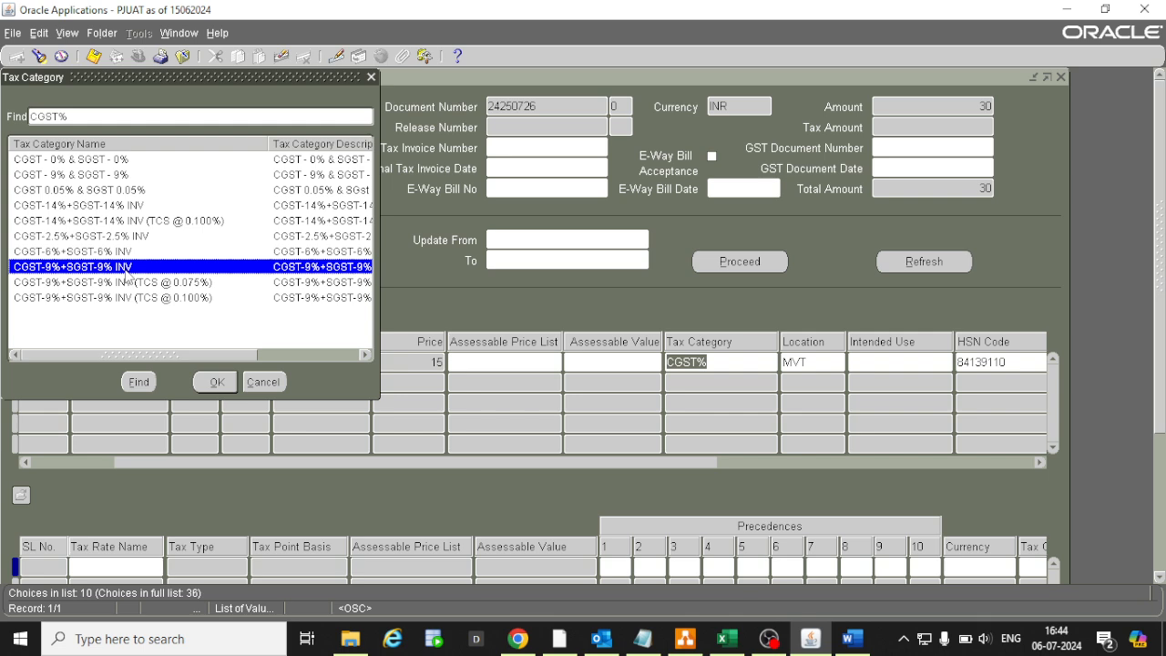
click(215, 381)
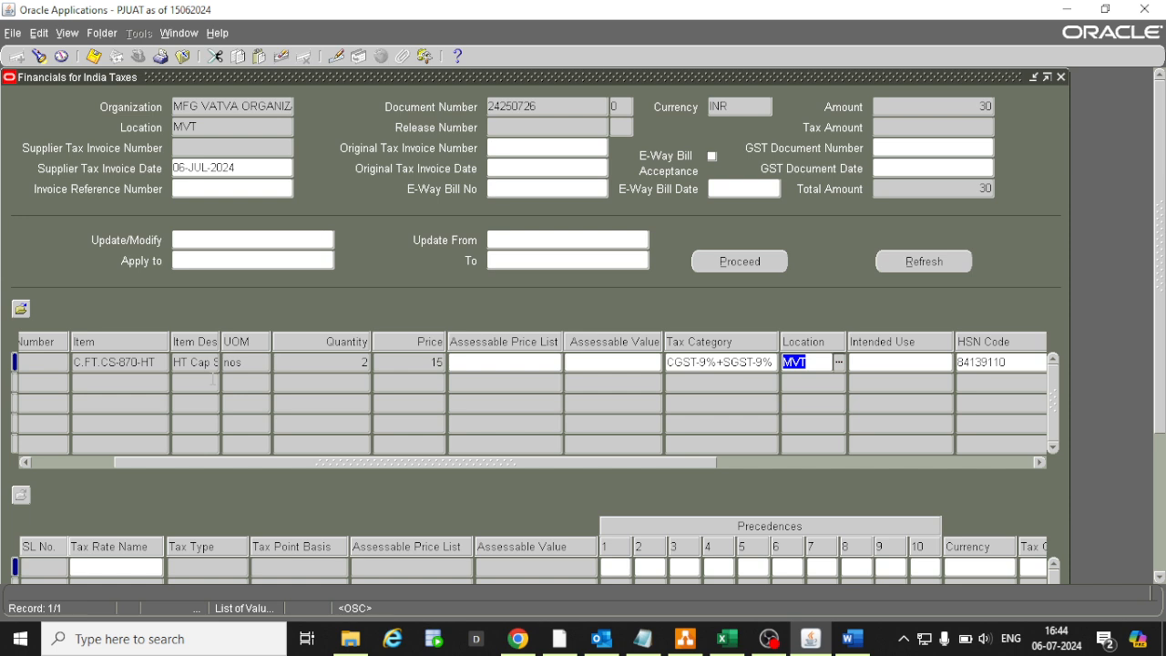
key(ctrl+s)
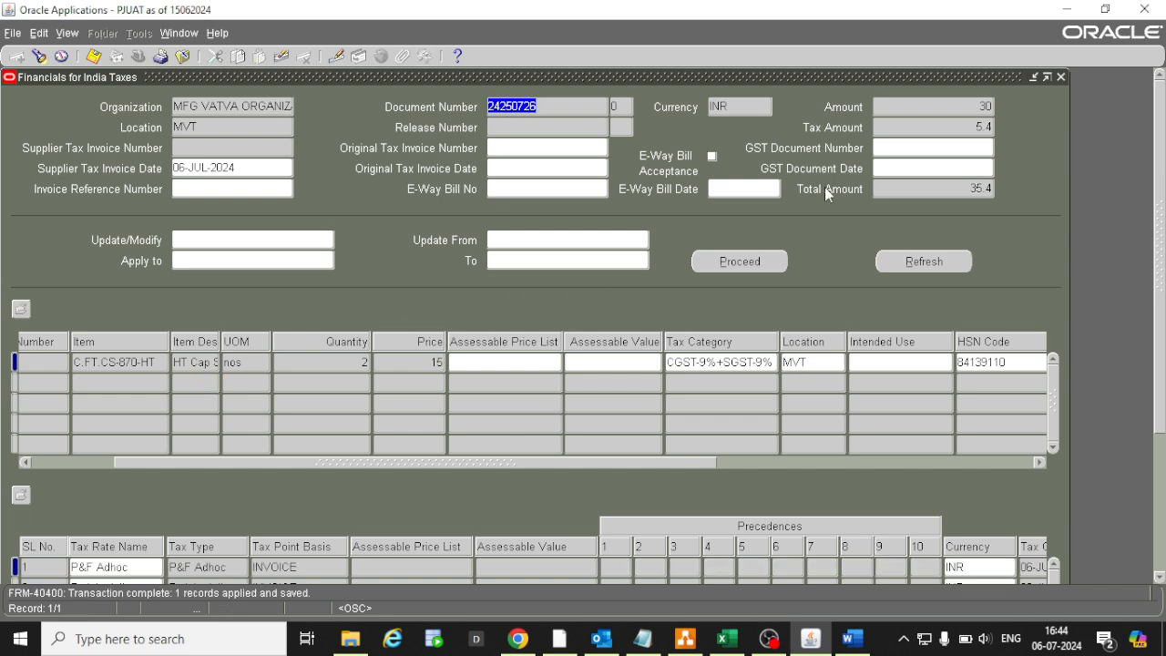
double_click(960, 127)
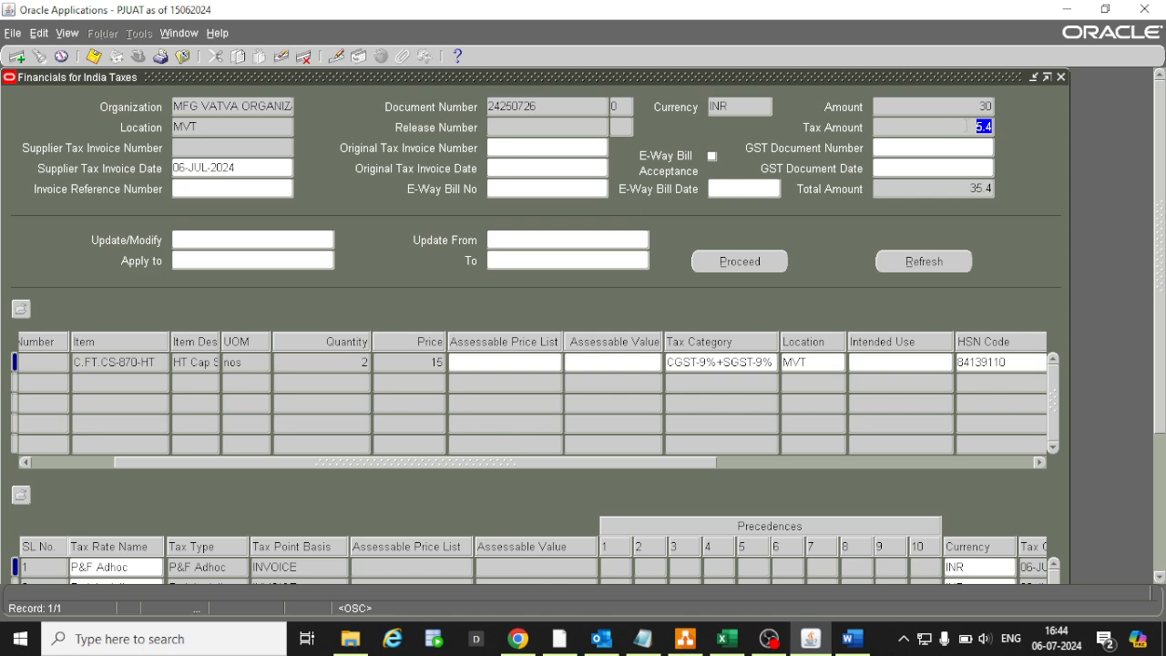
click(1061, 78)
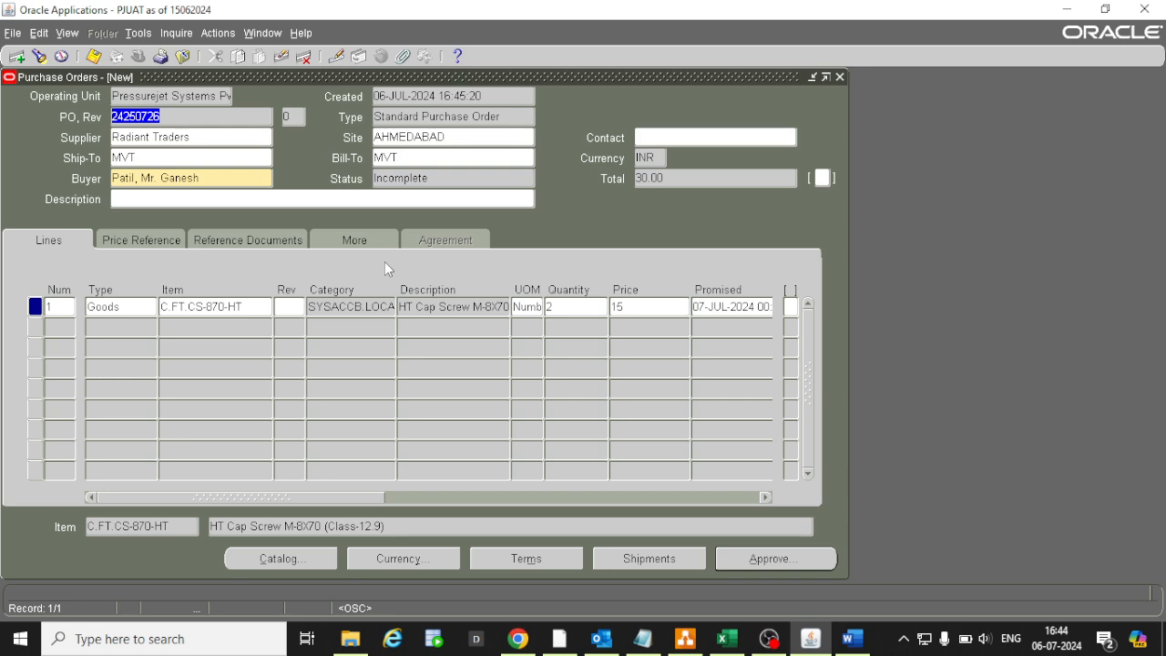
Submit the purchase order for approval with Forward enabled, choosing the manager as the Forward To person
click(757, 557)
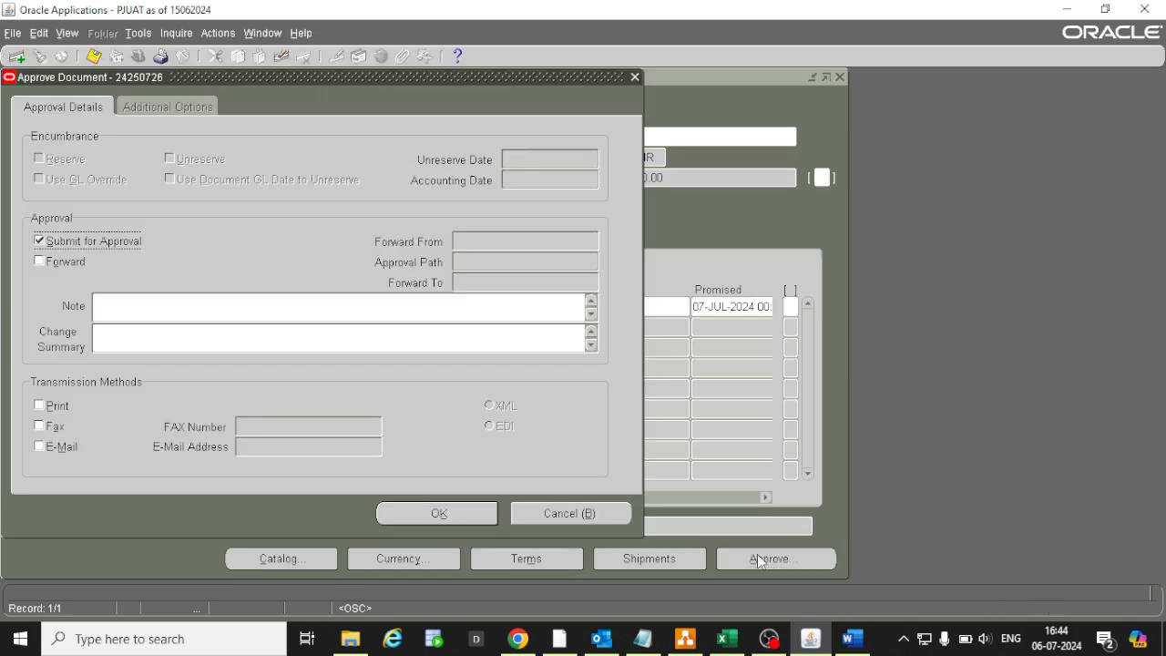
click(62, 266)
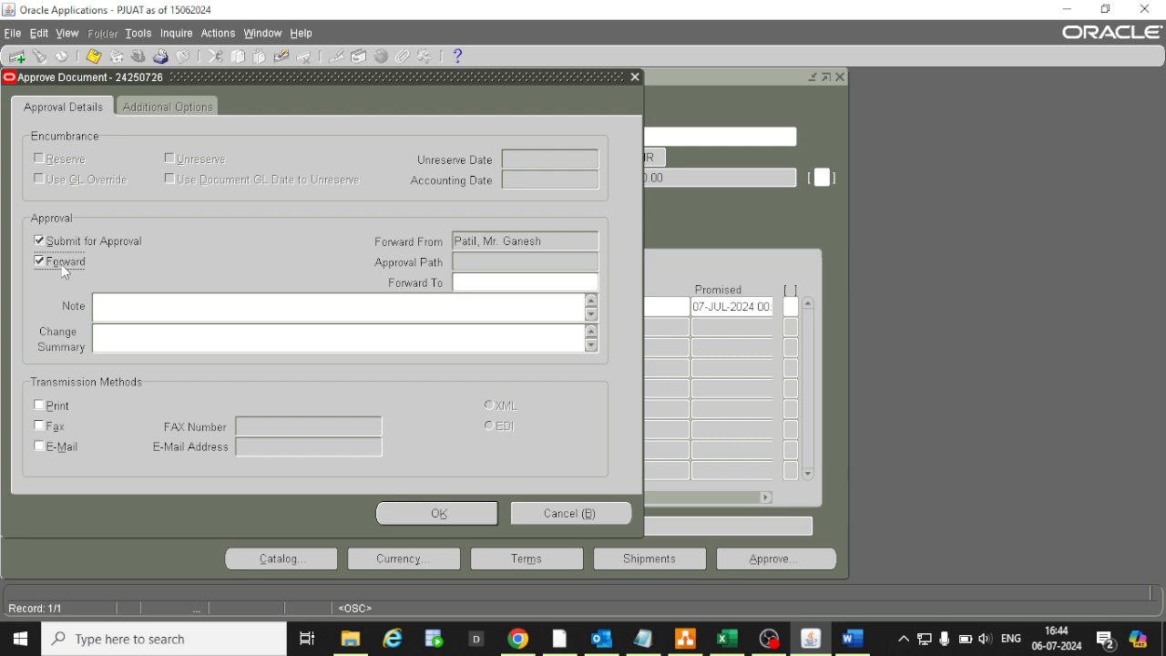
click(502, 280)
text(%)
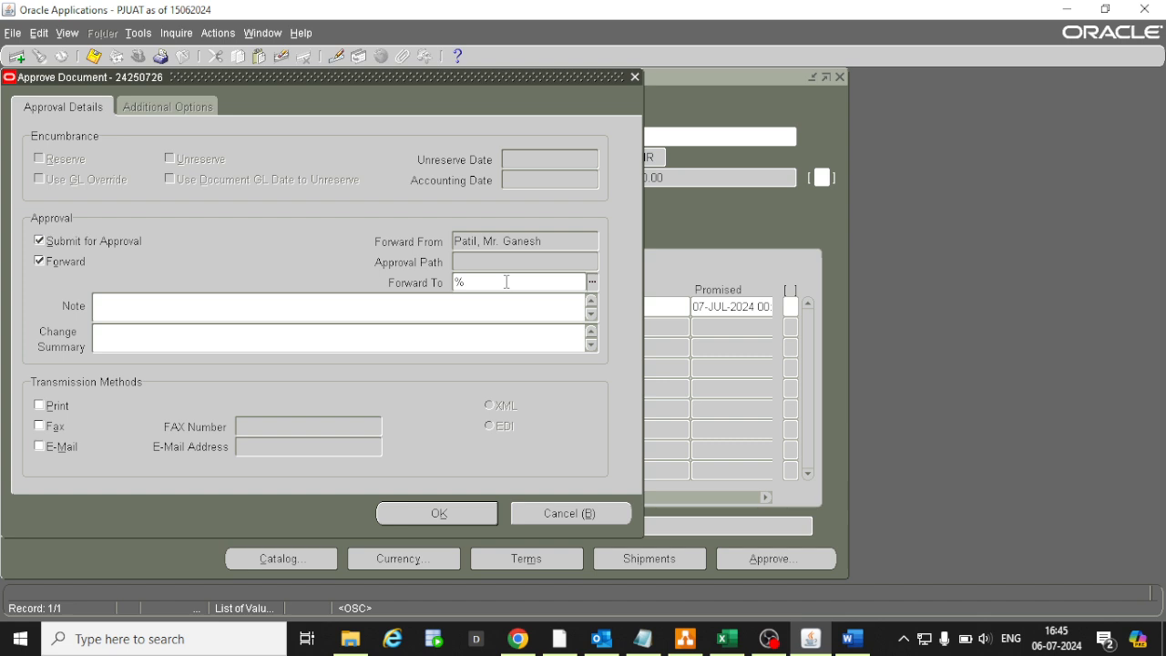
text(Ramesh%)
key(Tab)
double_click(134, 175)
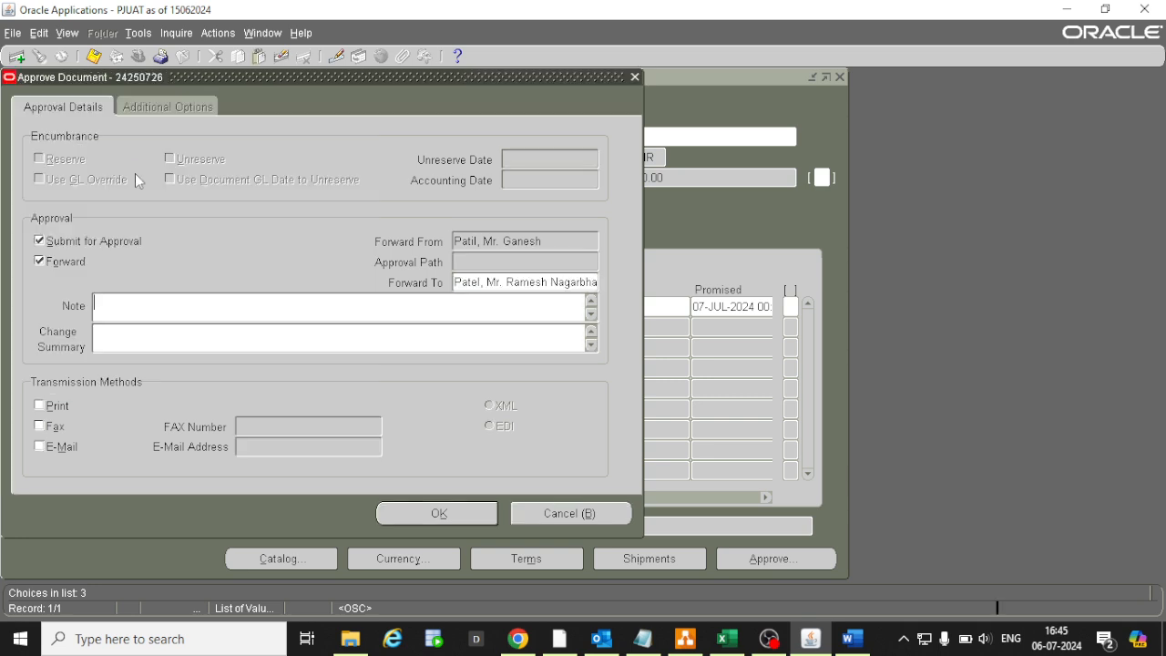
click(435, 514)
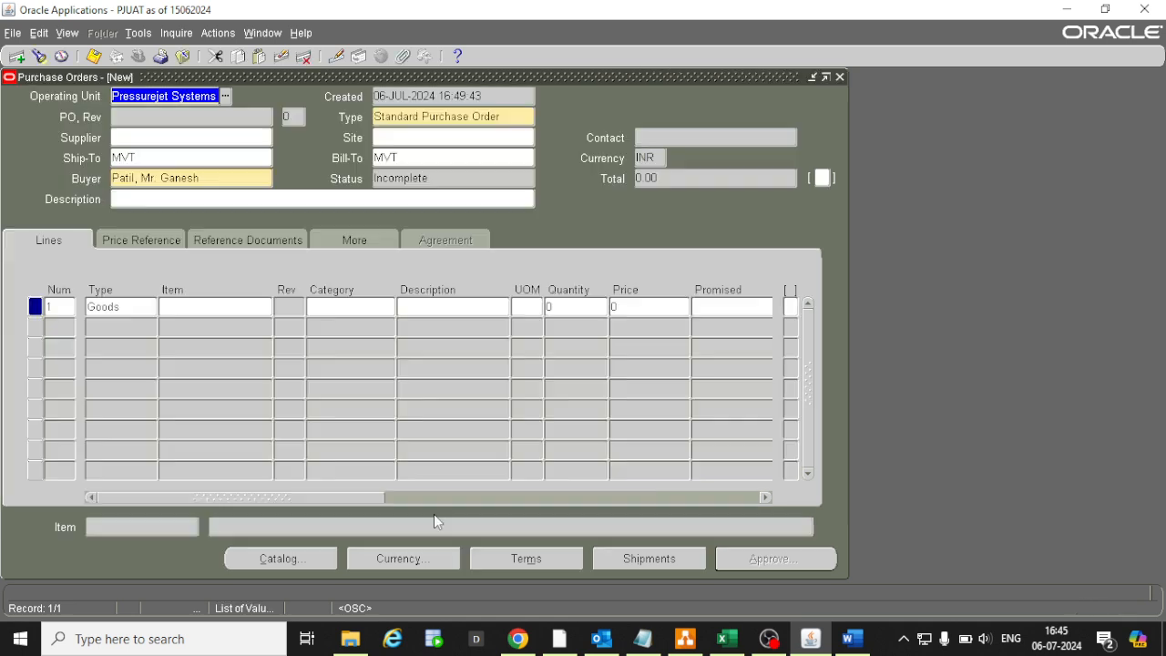
Close the blank purchase order form, search the Purchase Order Summary by PO number, and open the listed order
click(840, 76)
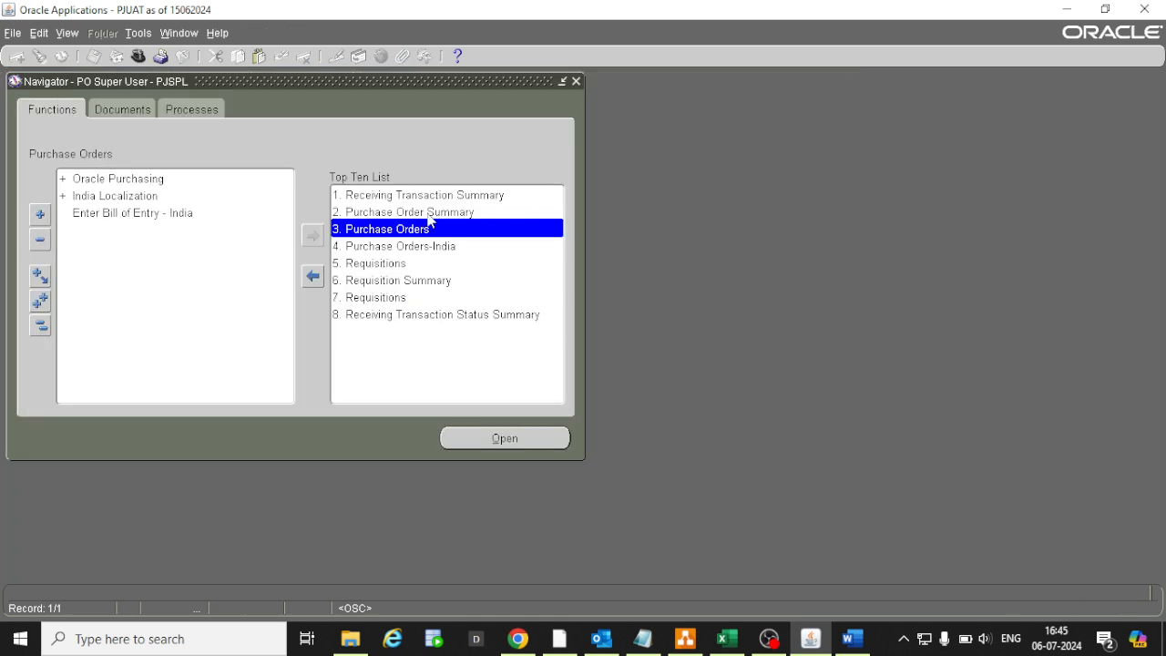
double_click(430, 212)
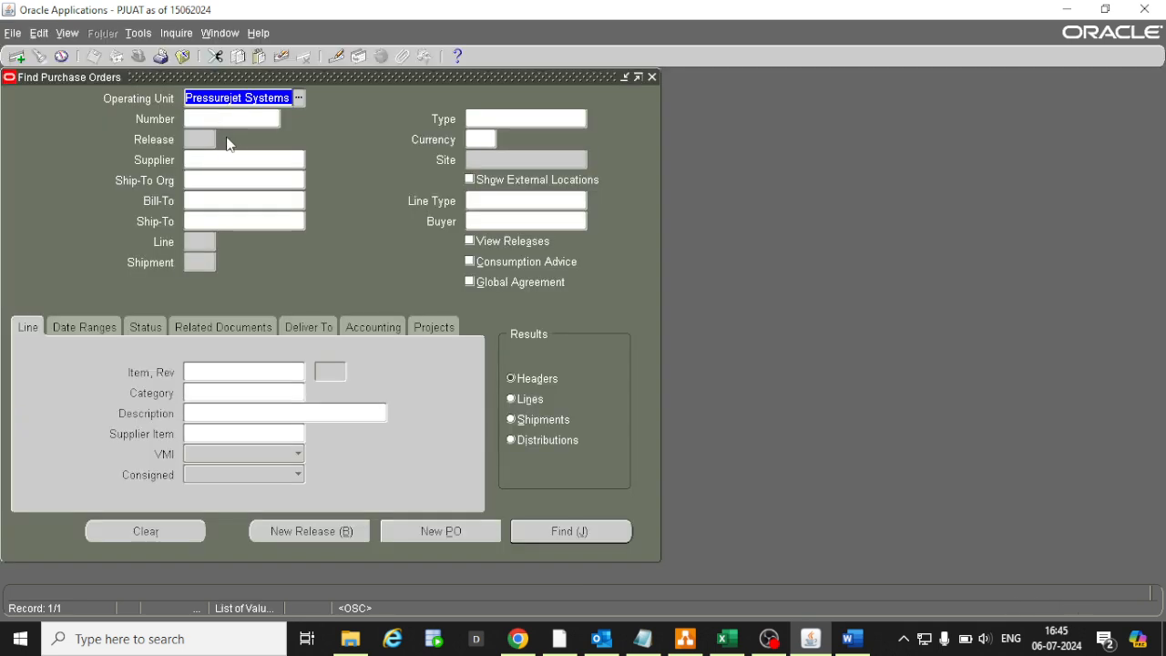
click(220, 118)
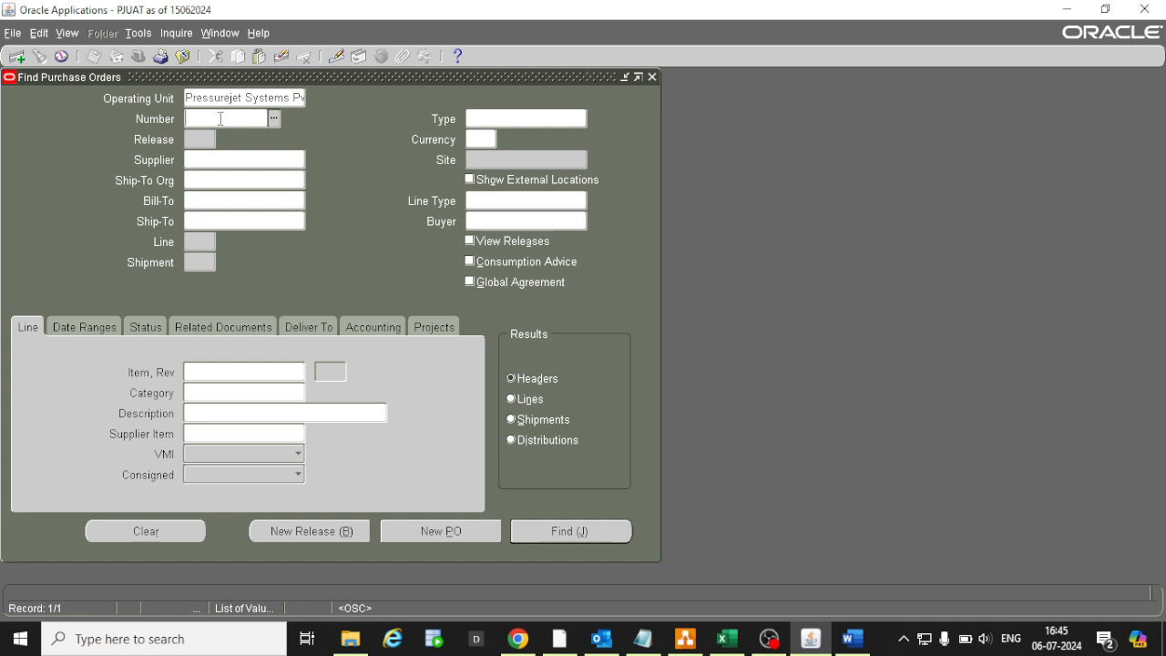
text(4)
key(BackSpace)
text(2425%27)
key(Tab)
click(543, 531)
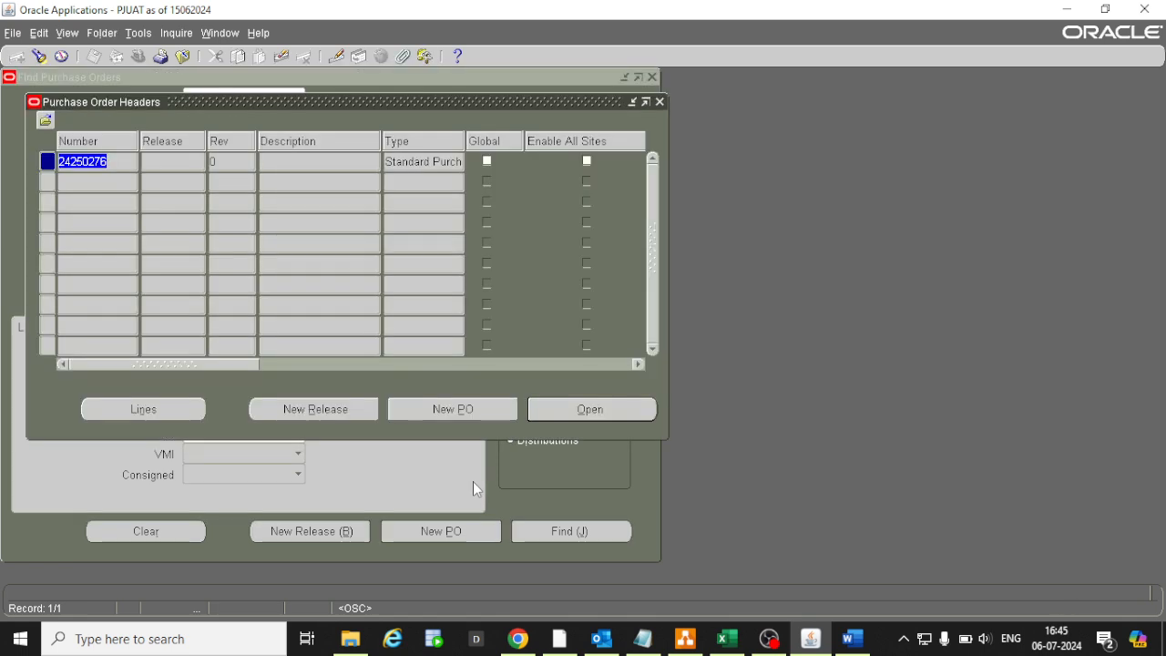
click(579, 410)
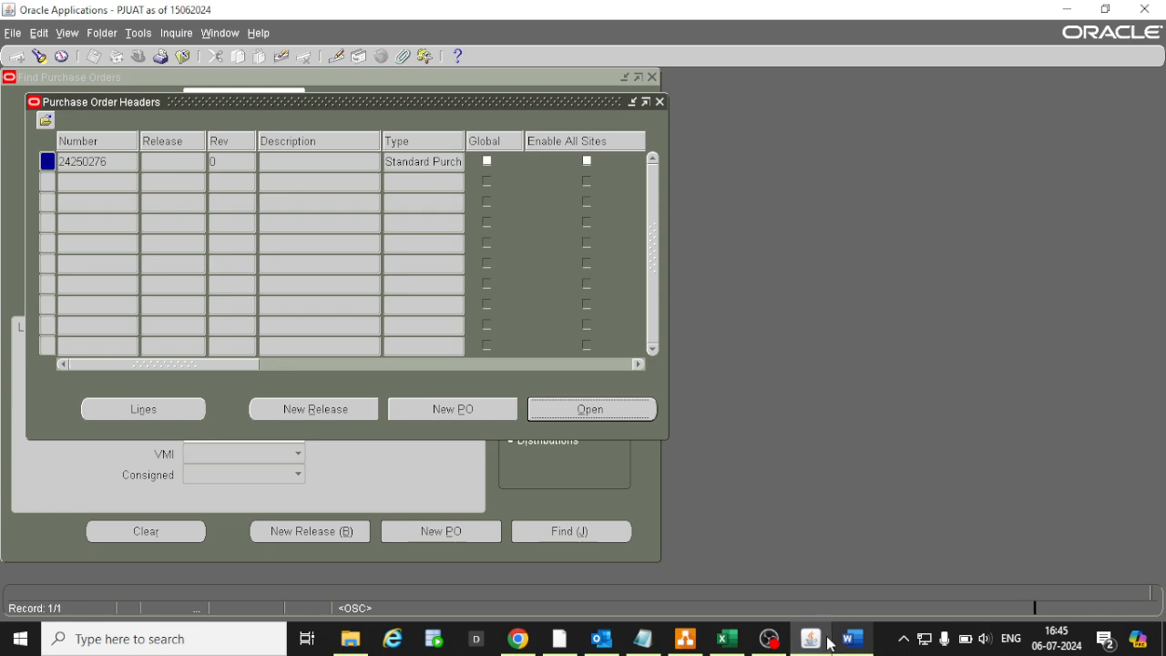
Switch to the Word document and review the flowchart's saving, approval and forwarding steps
mouse_move(774, 649)
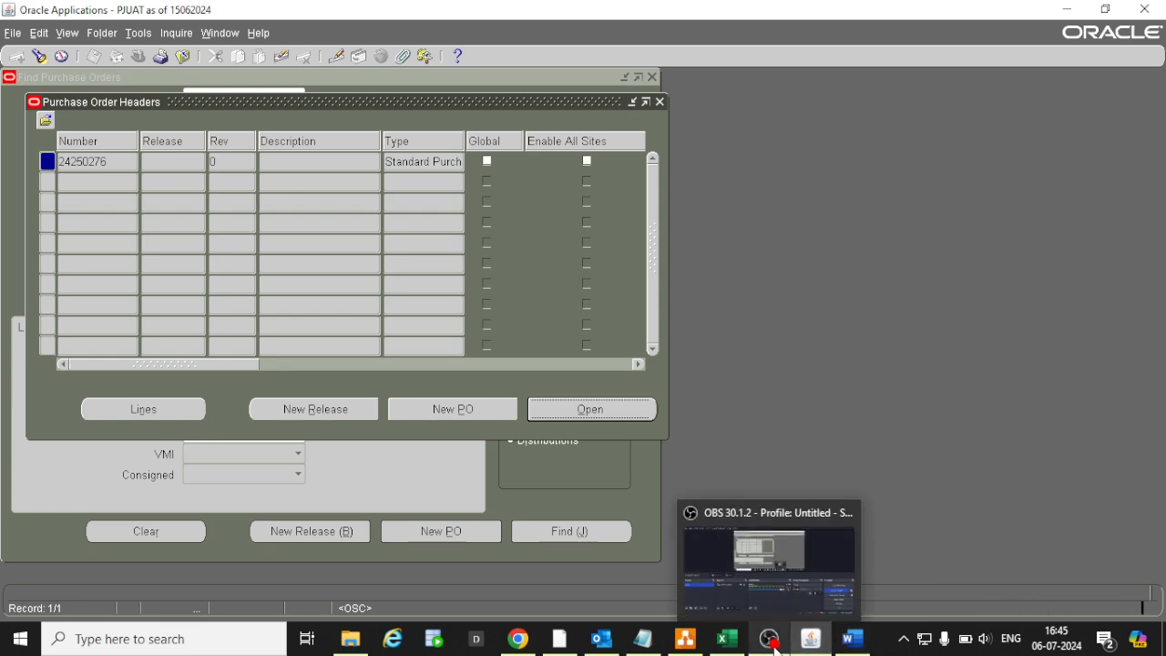
click(763, 603)
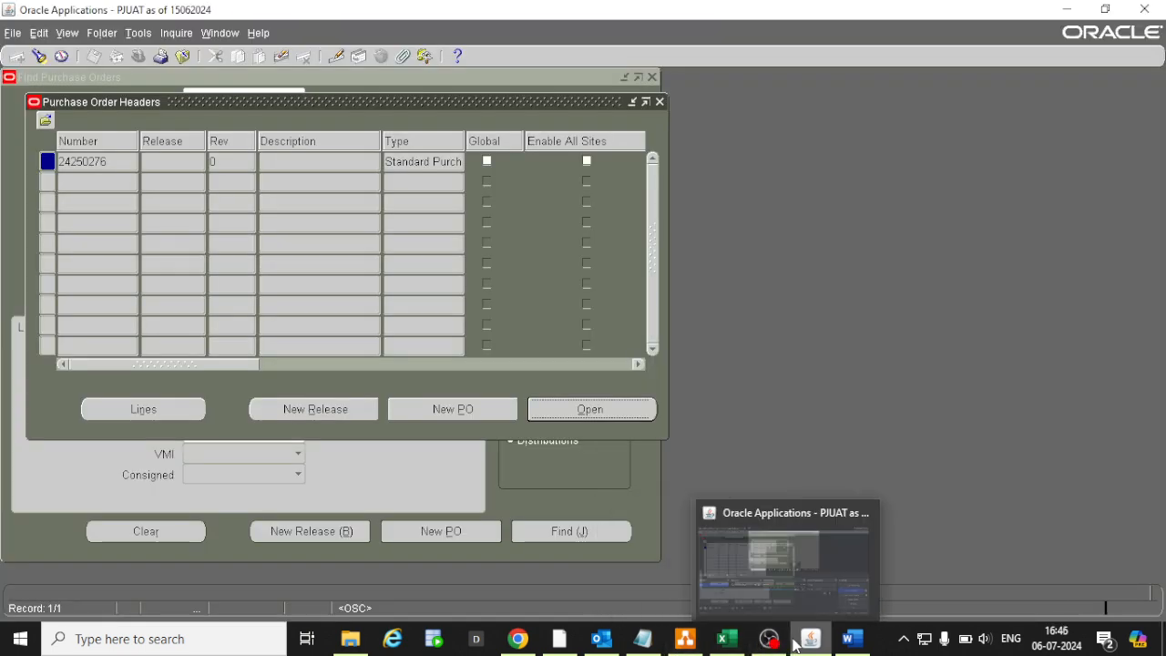
click(602, 639)
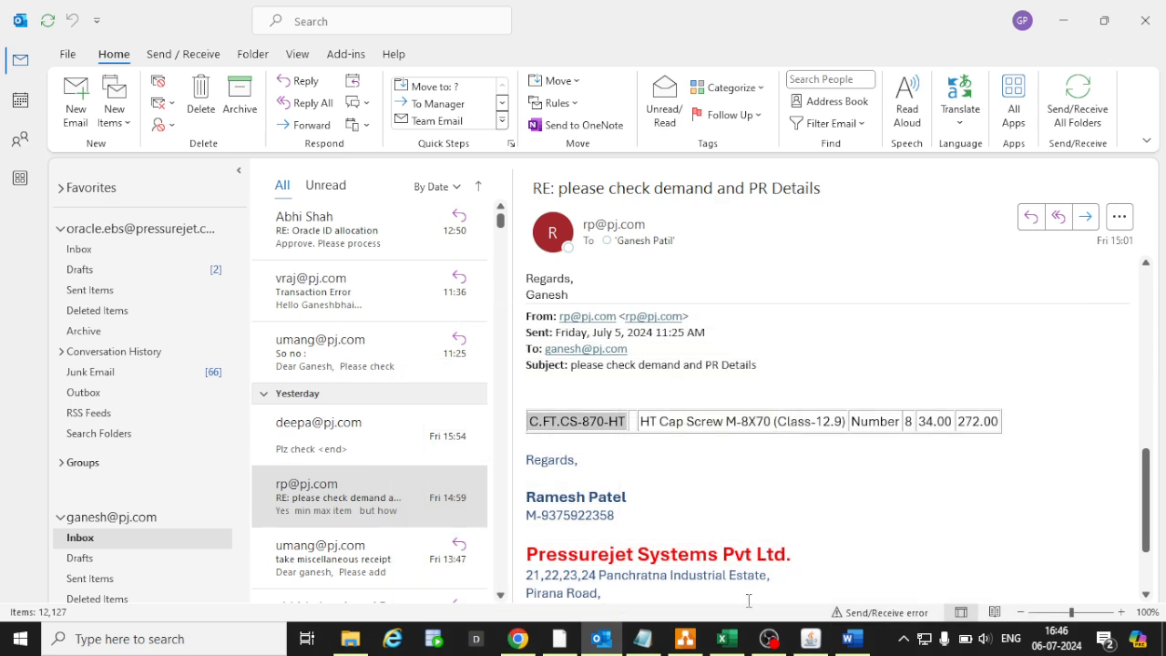
click(852, 640)
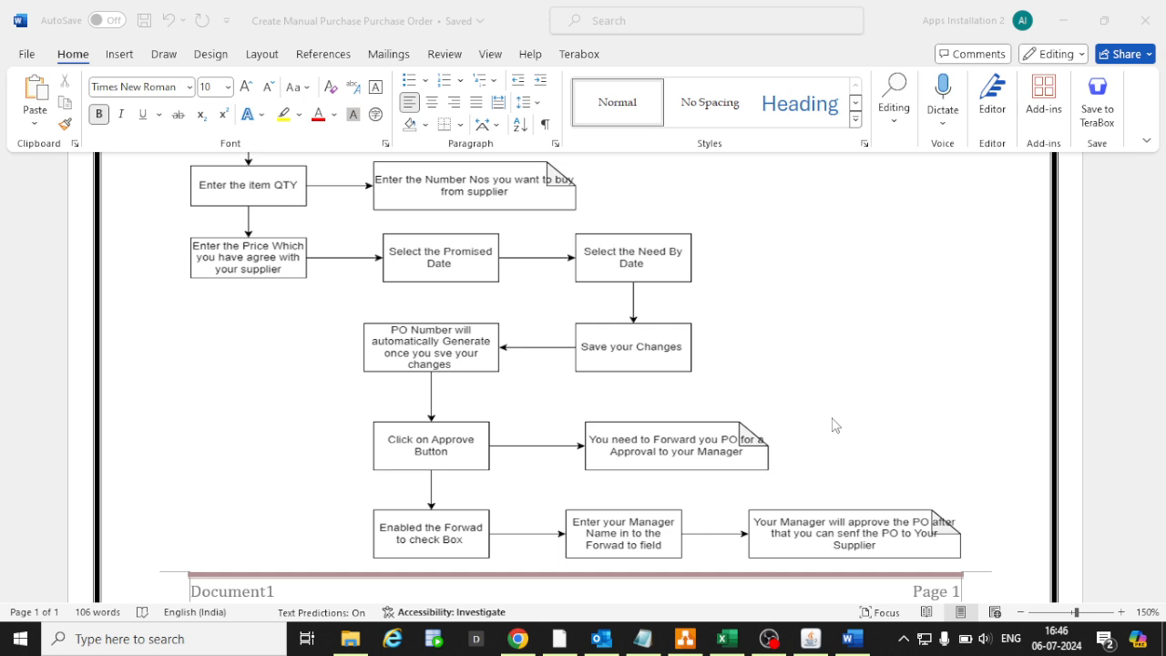
click(770, 639)
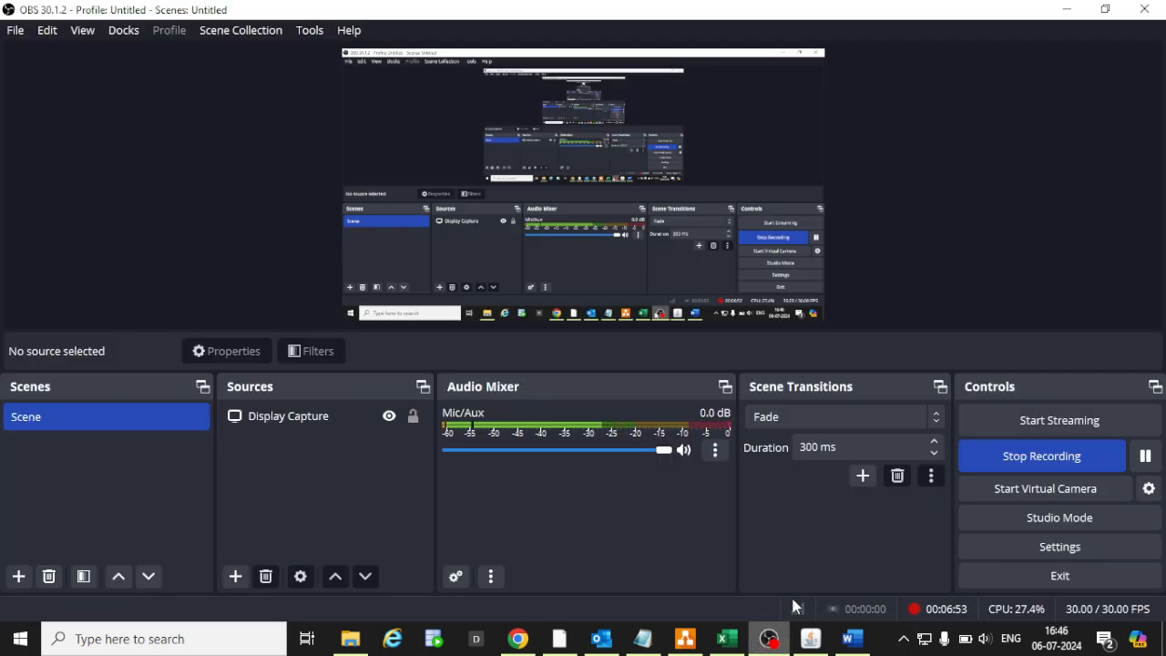